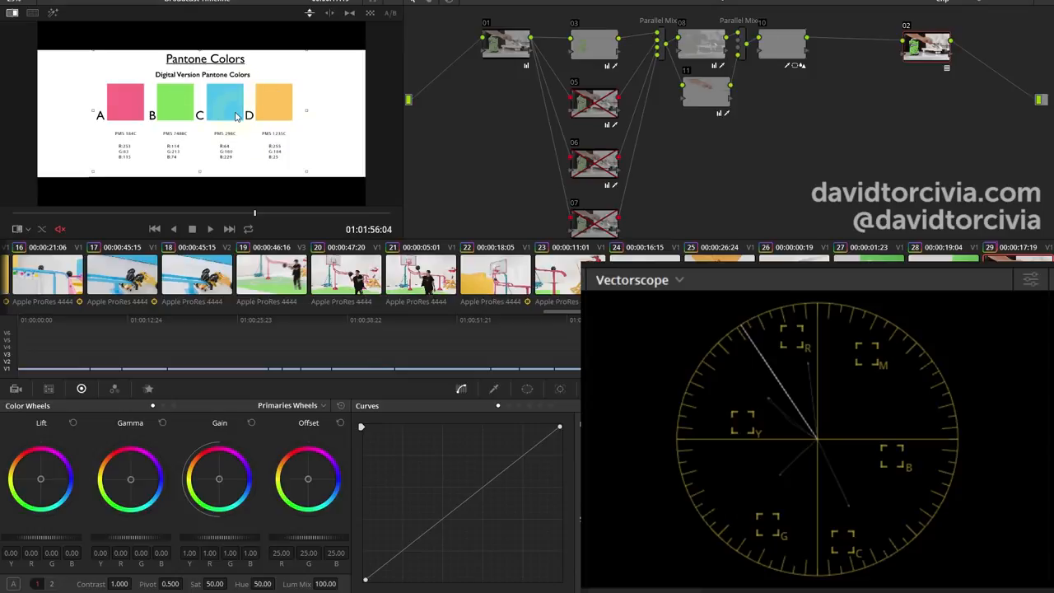
Examine the Pantone reference chart's swatches D, C, B and A up close, and return to the full chart view.
scroll(285, 98, up, 3)
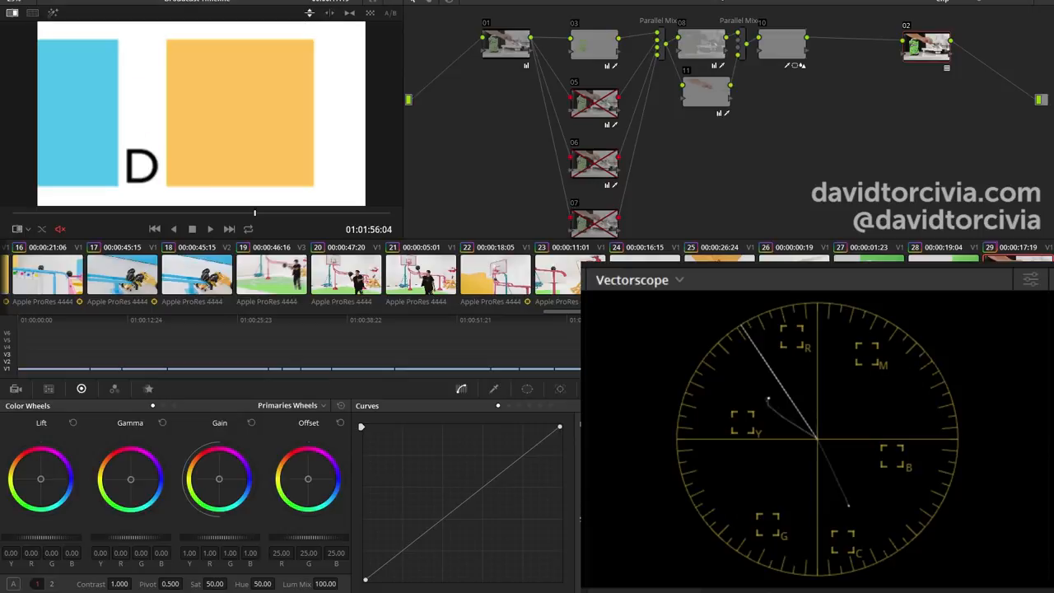
drag(142, 113, 292, 113)
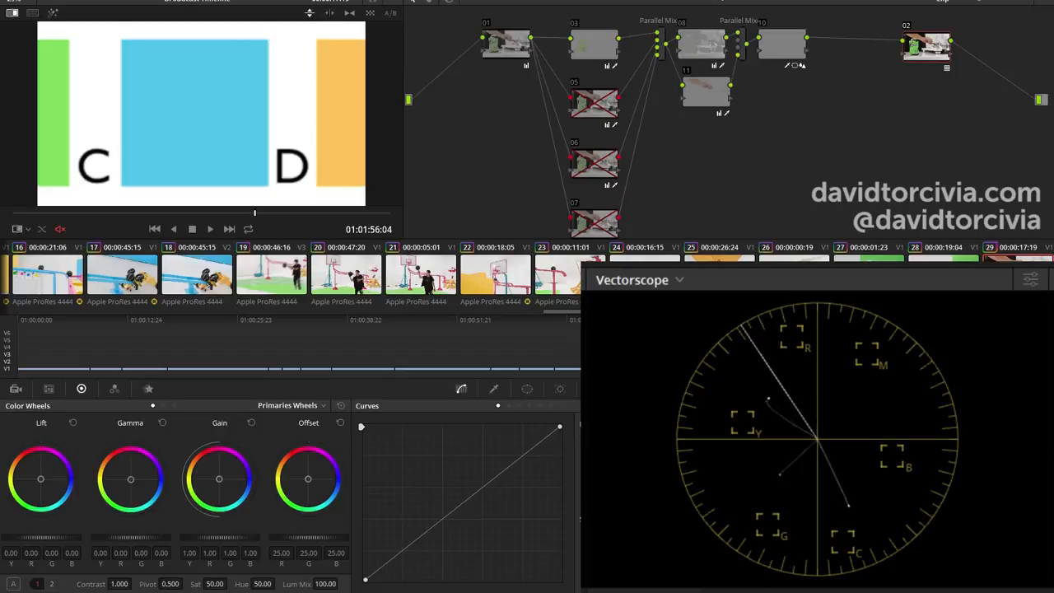
drag(98, 113, 303, 112)
drag(99, 112, 292, 113)
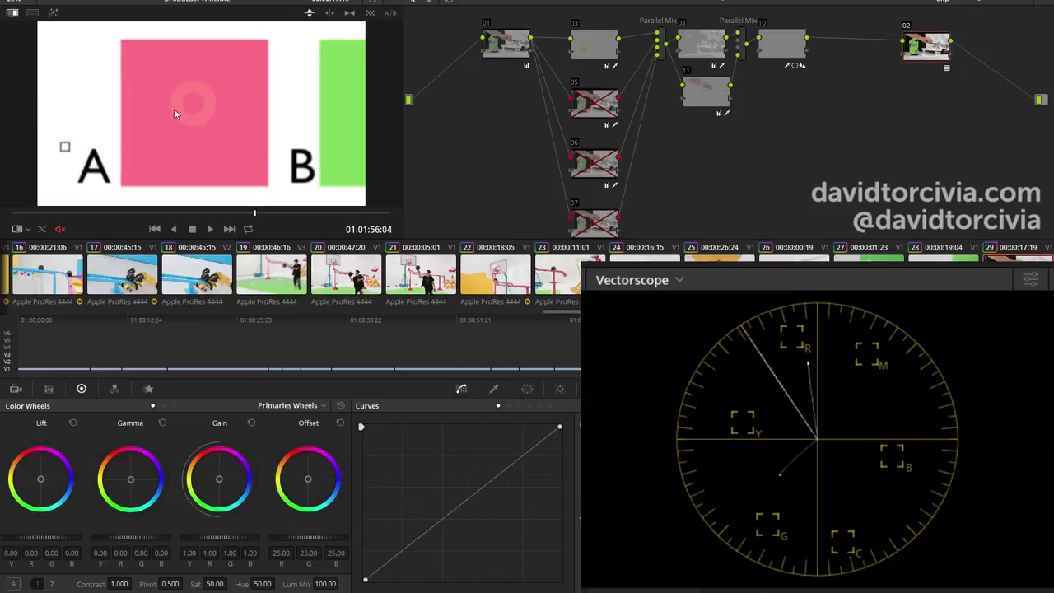
key(shift+z)
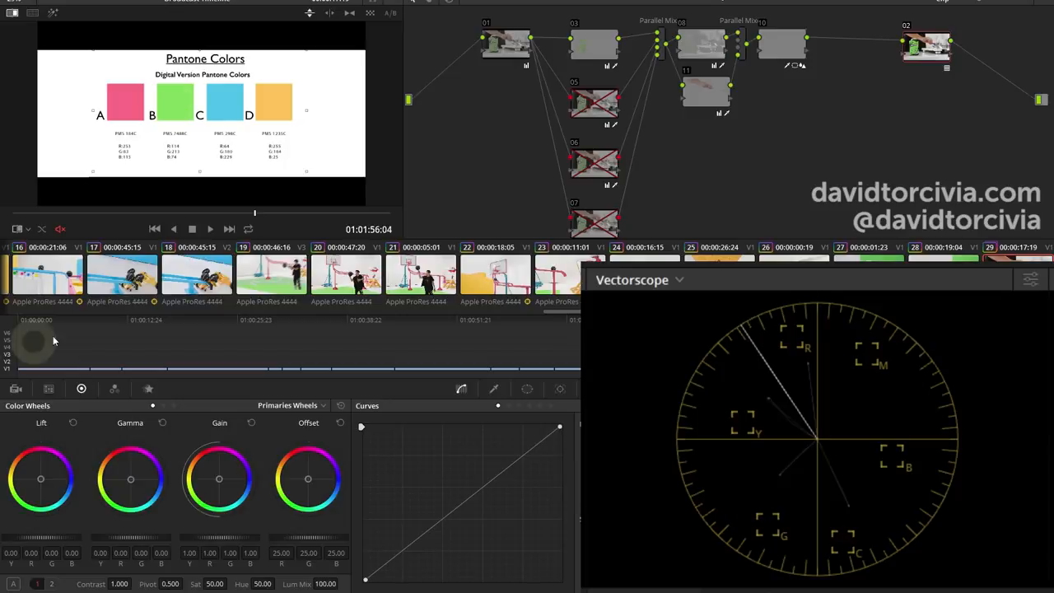
Hide the reference wipe and compare the juice-carton shot with all grades bypassed and enabled.
key(ctrl+w)
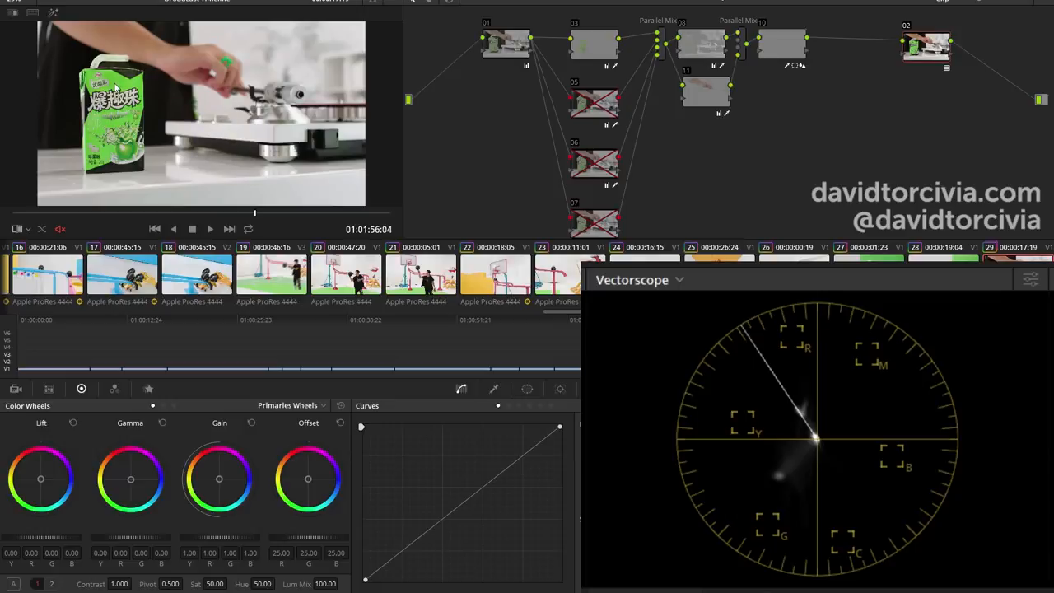
click(444, 112)
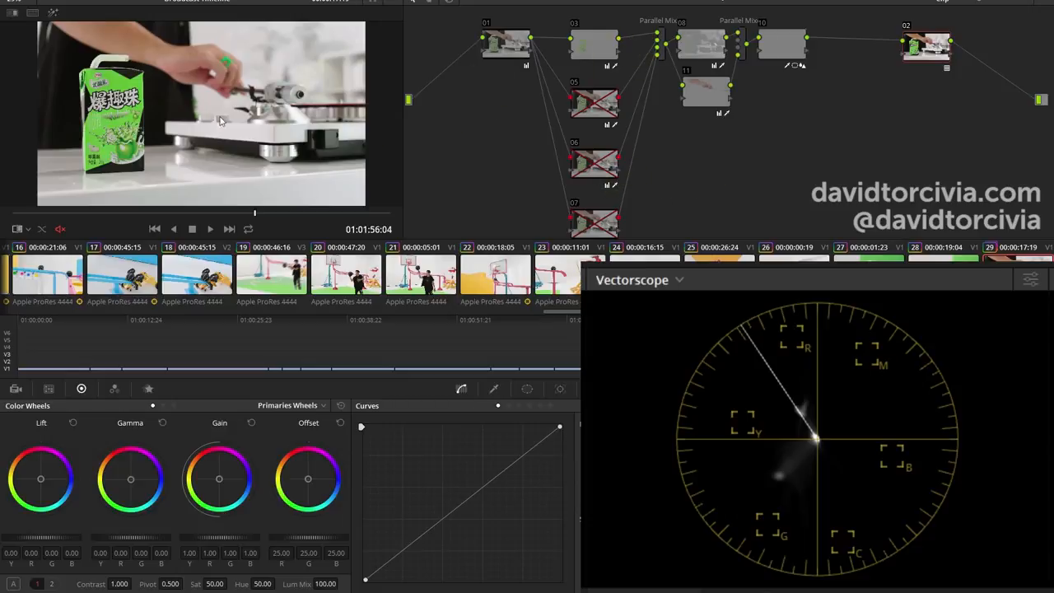
key(ctrl+w)
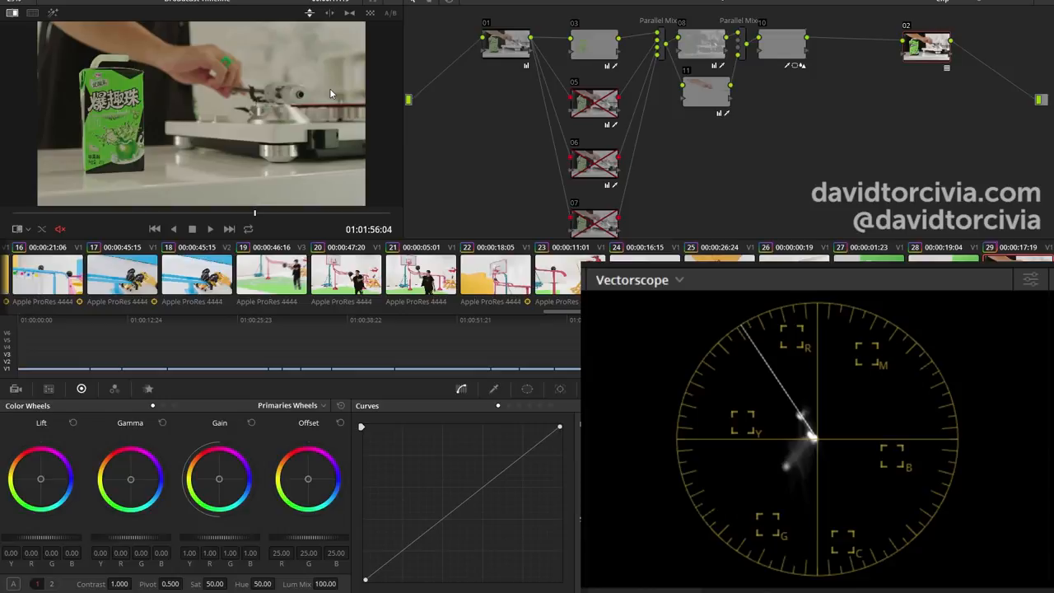
key(shift+d)
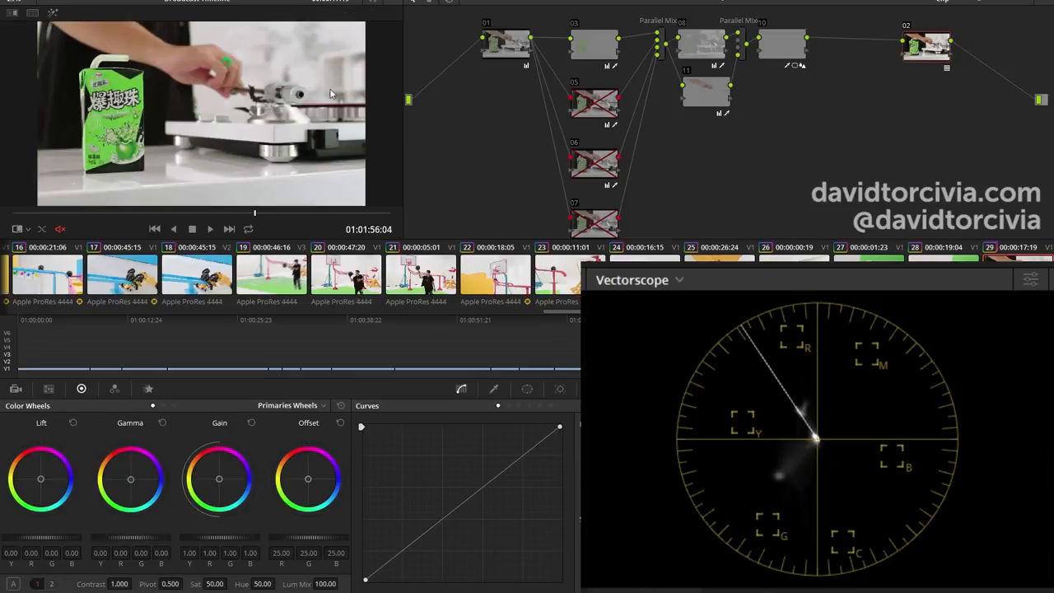
Toggle nodes 01 and 08 off and on to review what each contributes to the grade.
ctrl+click(521, 52)
key(ctrl+d)
key(ctrl+d)
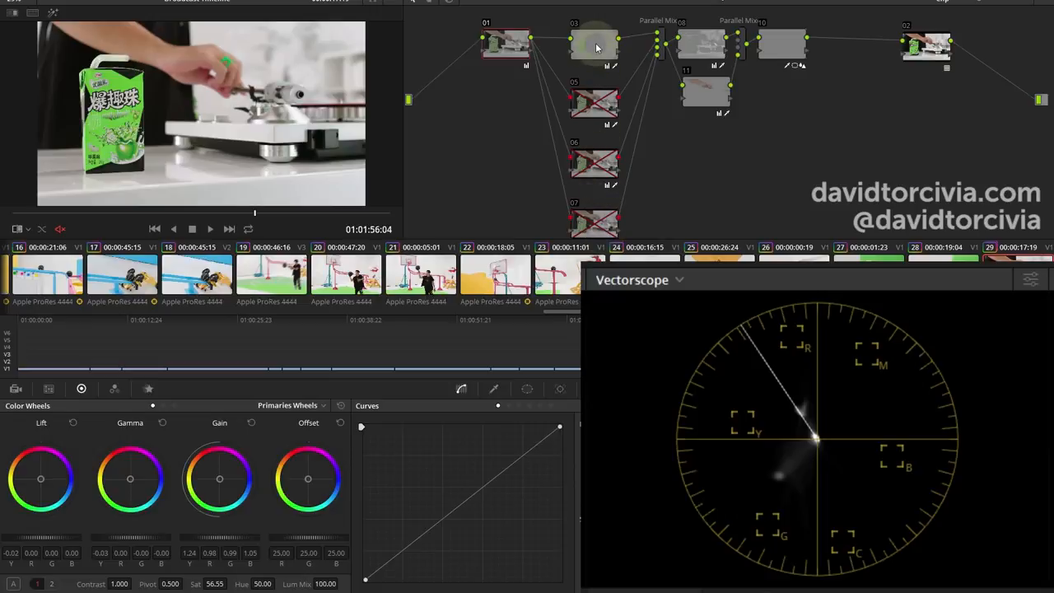
mouse_move(574, 54)
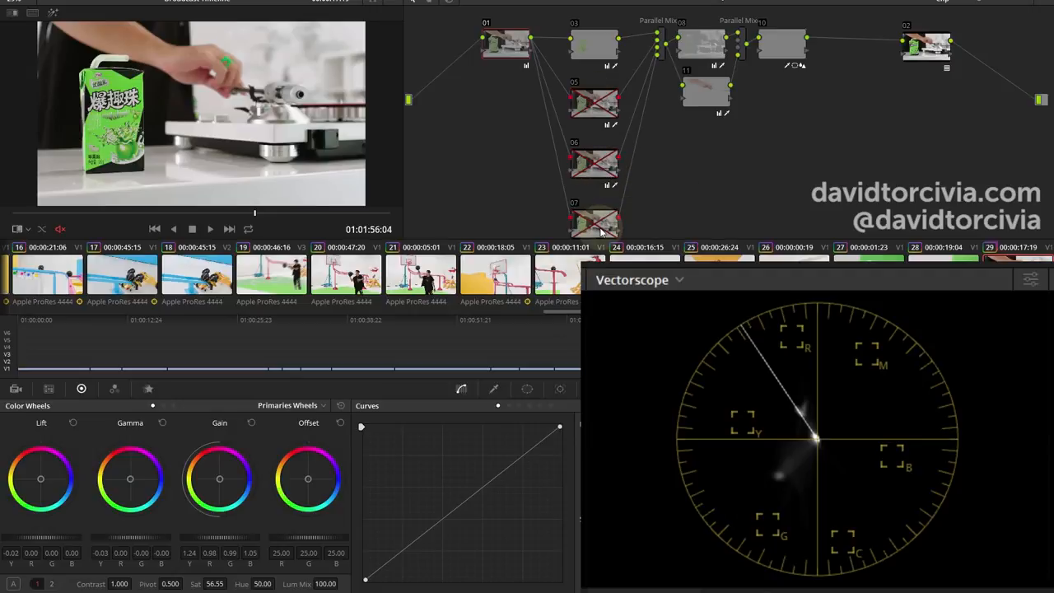
click(702, 48)
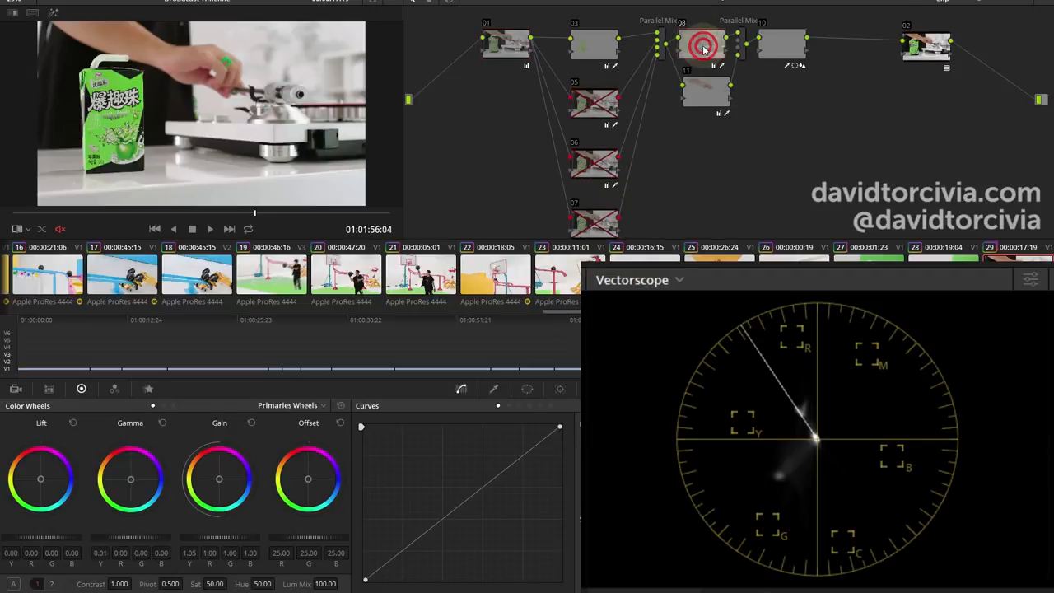
key(ctrl+d)
key(ctrl+d)
Toggle nodes 11 and 10 off and on to review their effect on the carton shot.
click(714, 91)
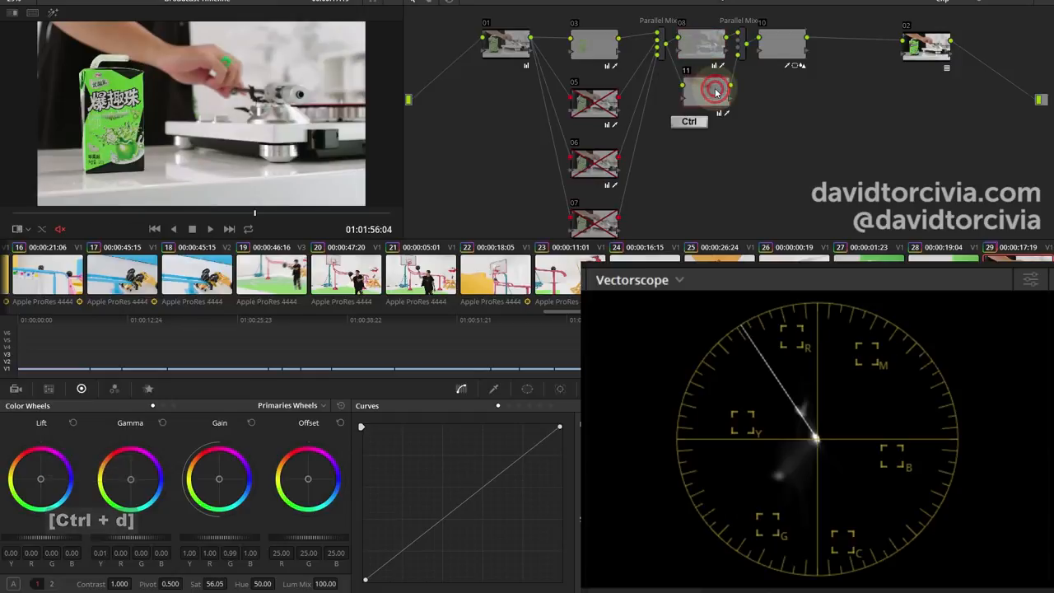
key(ctrl+d)
key(ctrl+d)
click(785, 46)
key(ctrl+d)
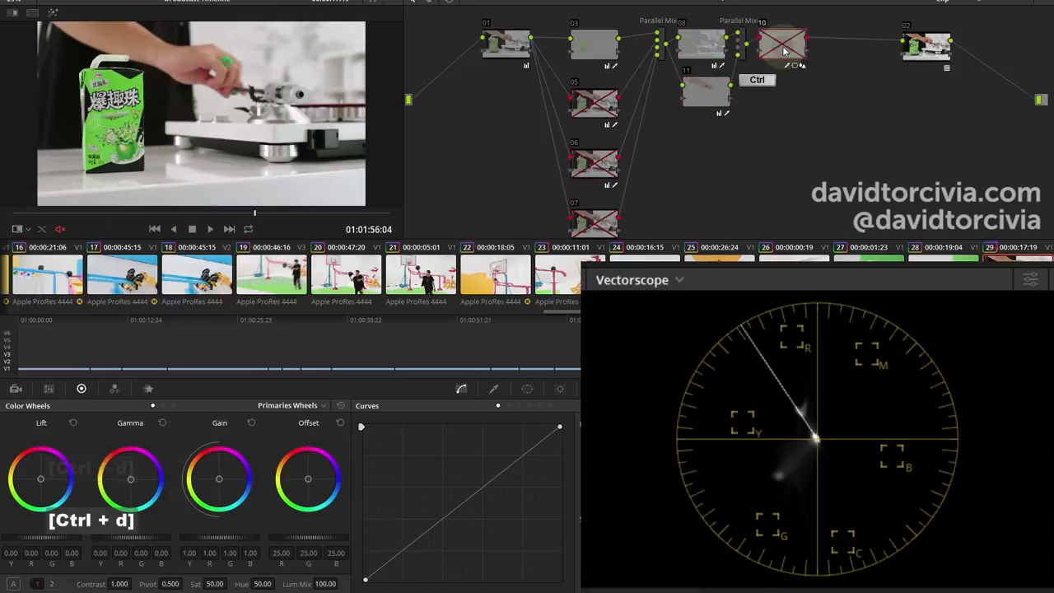
key(ctrl+d)
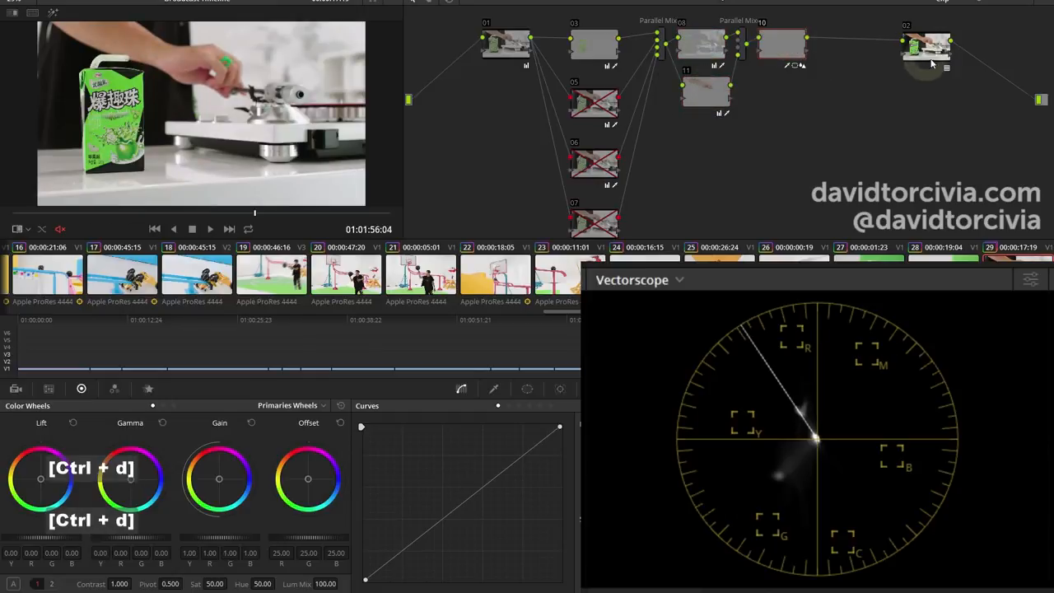
Toggle the final node 02 off and on to check its effect on the image.
click(926, 54)
key(ctrl+d)
key(ctrl+d)
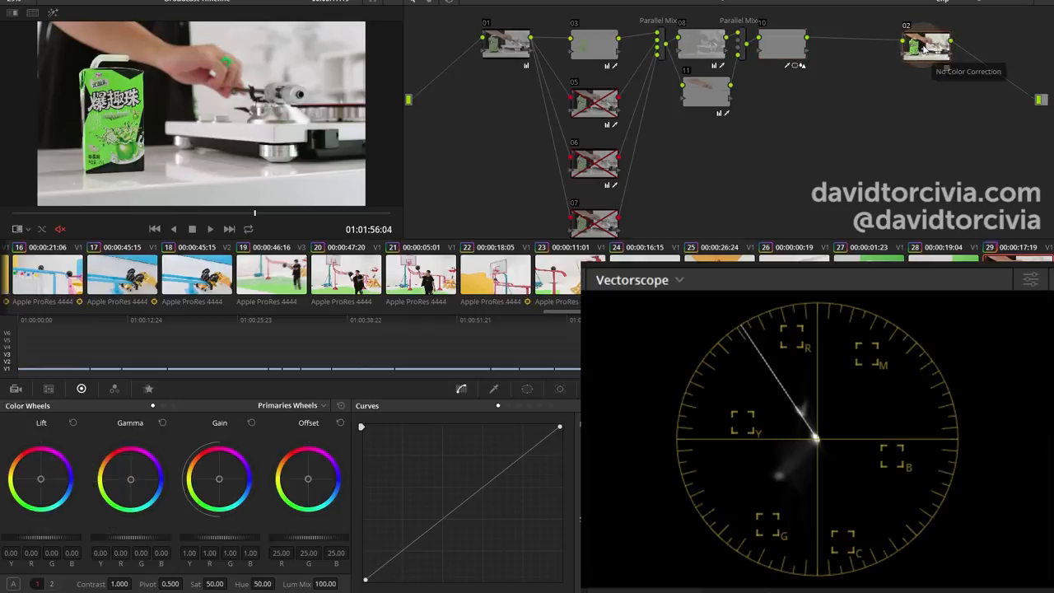
key(ctrl+d)
key(ctrl+d)
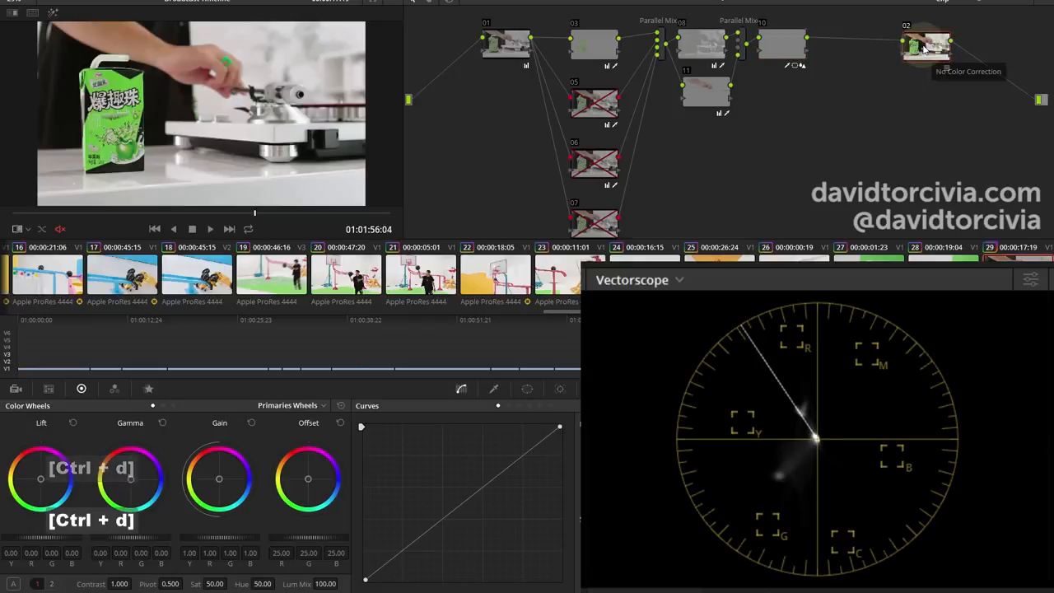
click(923, 51)
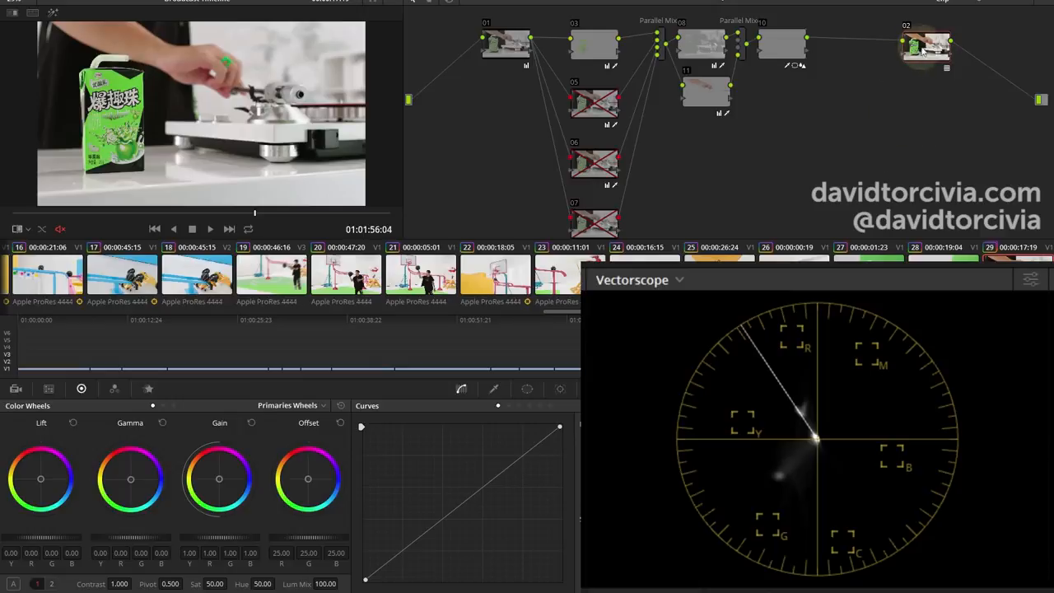
click(721, 159)
Inspect node 03's Qualifier settings and highlight its keyed area on the green carton.
click(593, 43)
click(494, 389)
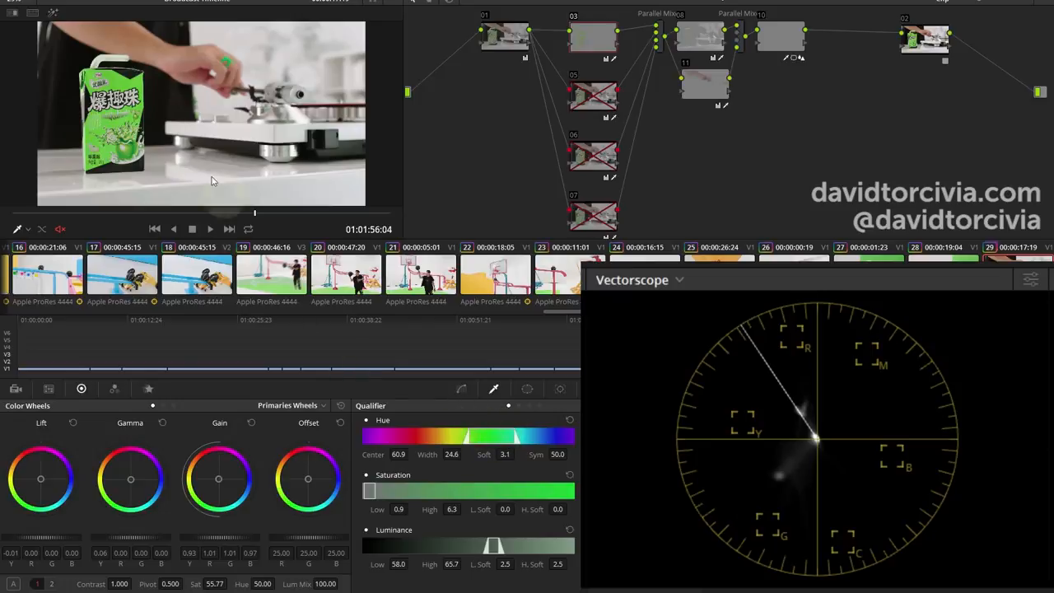
key(shift+h)
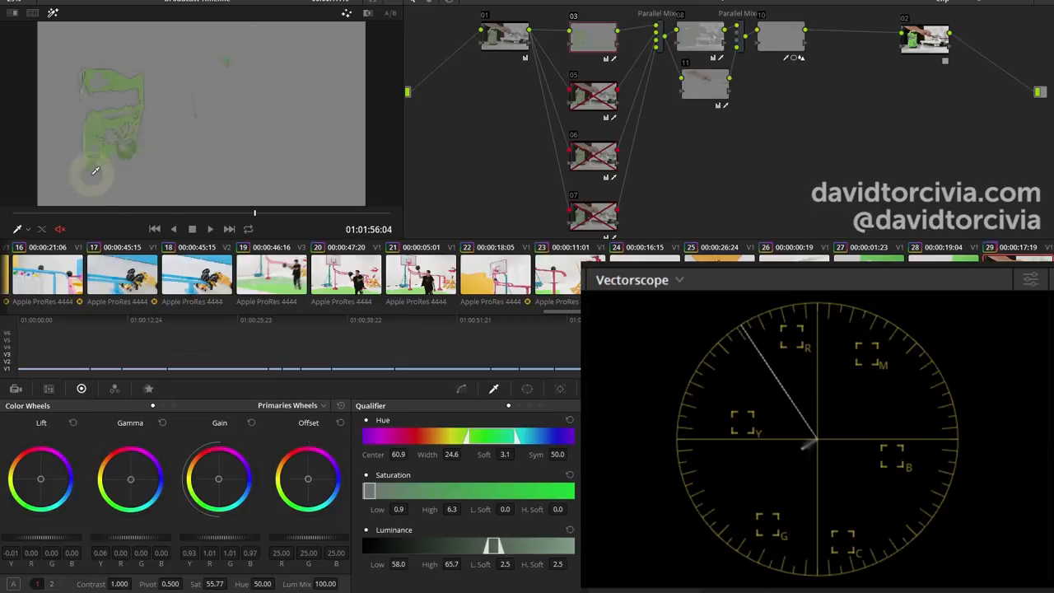
key(shift+h)
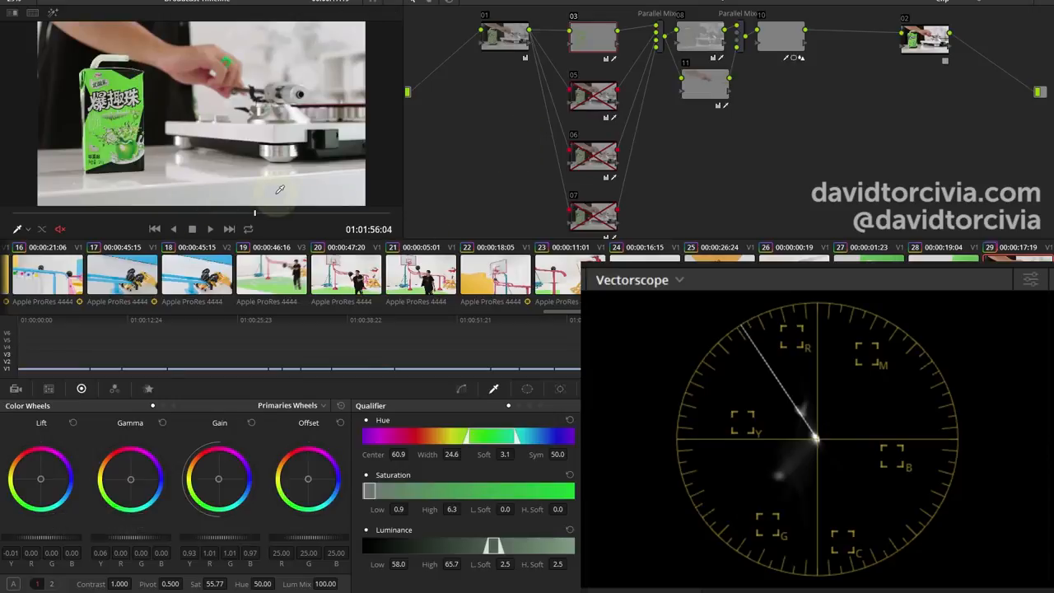
Compare the carton's green with the reference green swatch on the vectorscope with node 03 disabled and enabled.
key(ctrl+d)
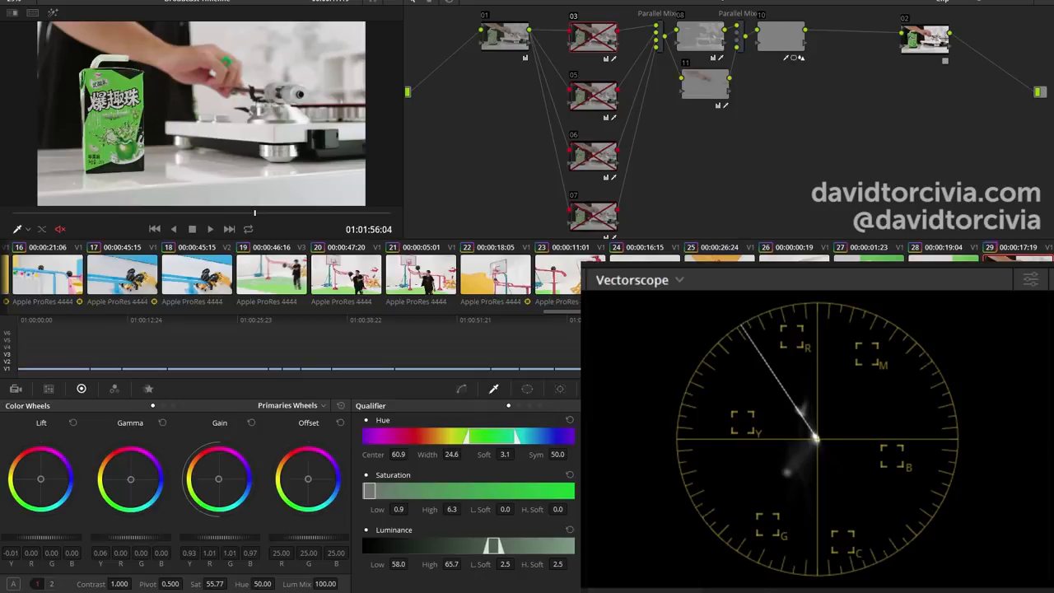
key(ctrl+w)
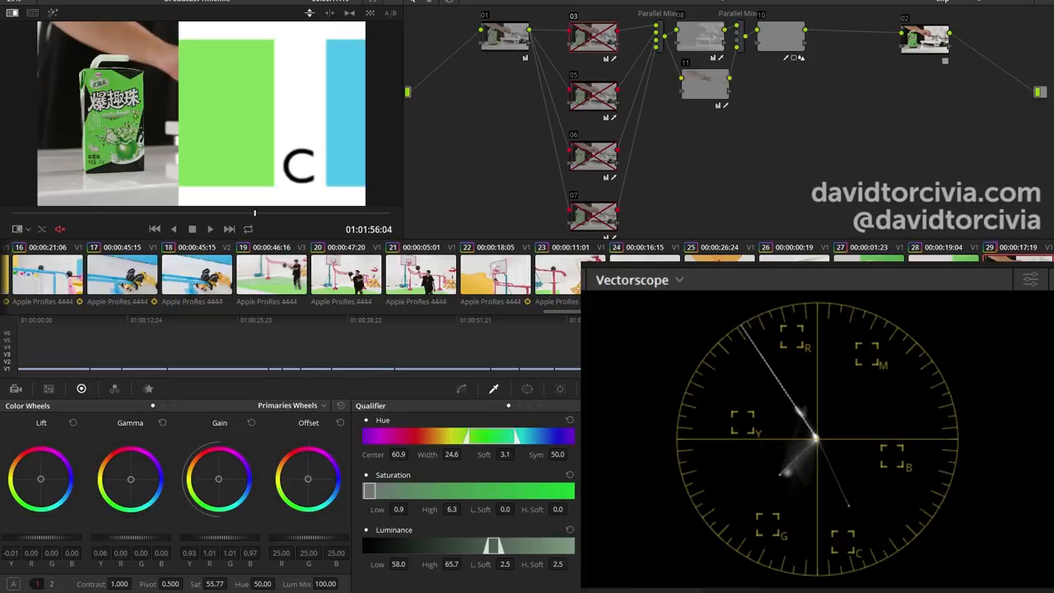
key(ctrl+d)
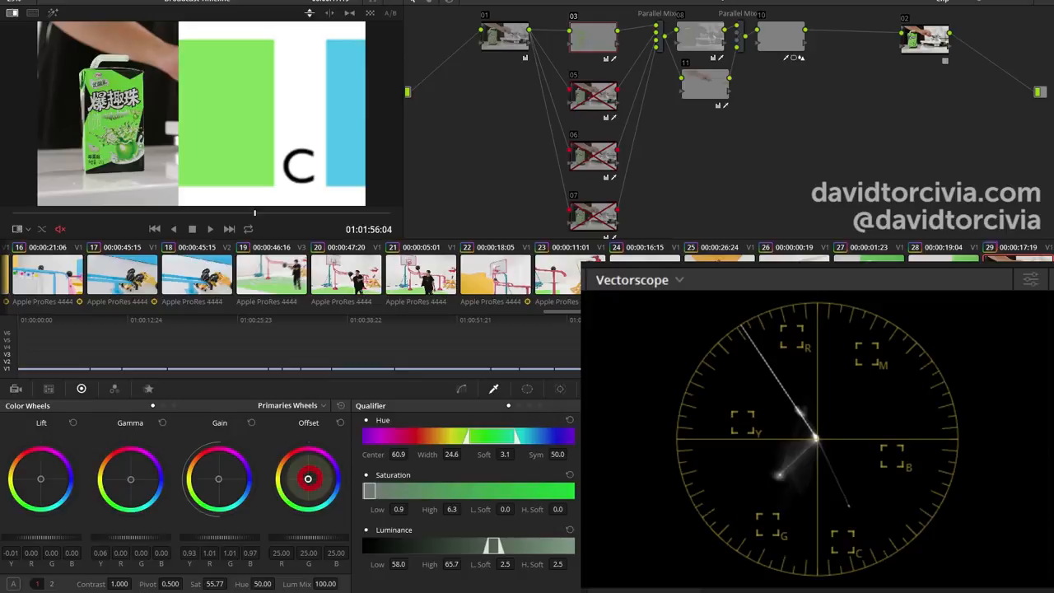
Adjust node 03's Offset color balance to 23.81 red, 23.36 green, 24.26 blue and set its saturation to 57.00.
key(ctrl)
drag(308, 479, 332, 474)
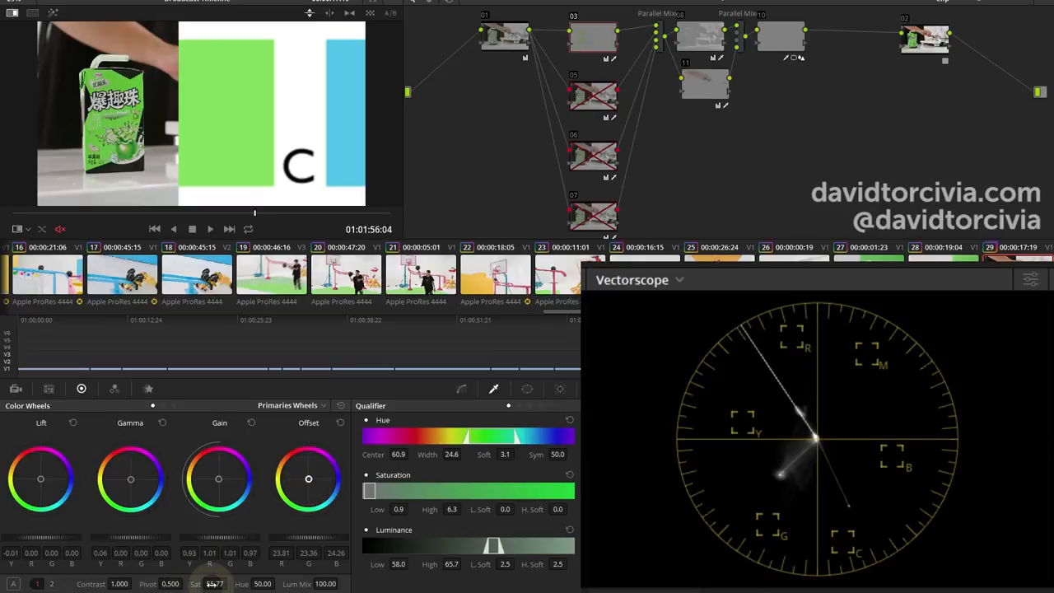
mouse_move(212, 584)
mouse_down()
mouse_move(110, 582)
mouse_move(259, 580)
mouse_move(326, 569)
mouse_move(264, 565)
mouse_move(338, 558)
mouse_move(207, 560)
mouse_move(244, 561)
mouse_move(226, 563)
mouse_up()
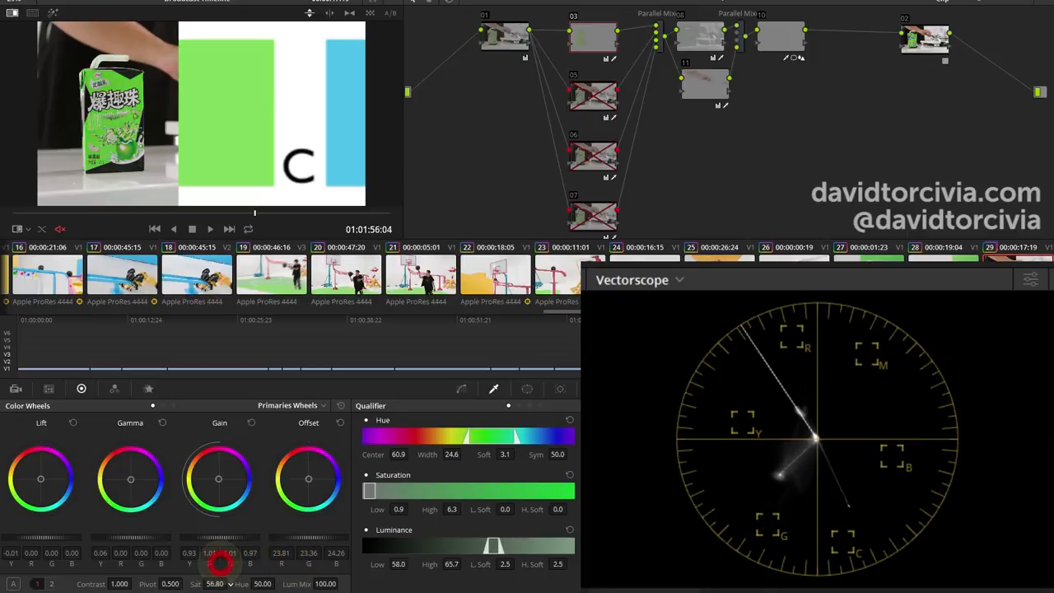
drag(227, 563, 230, 563)
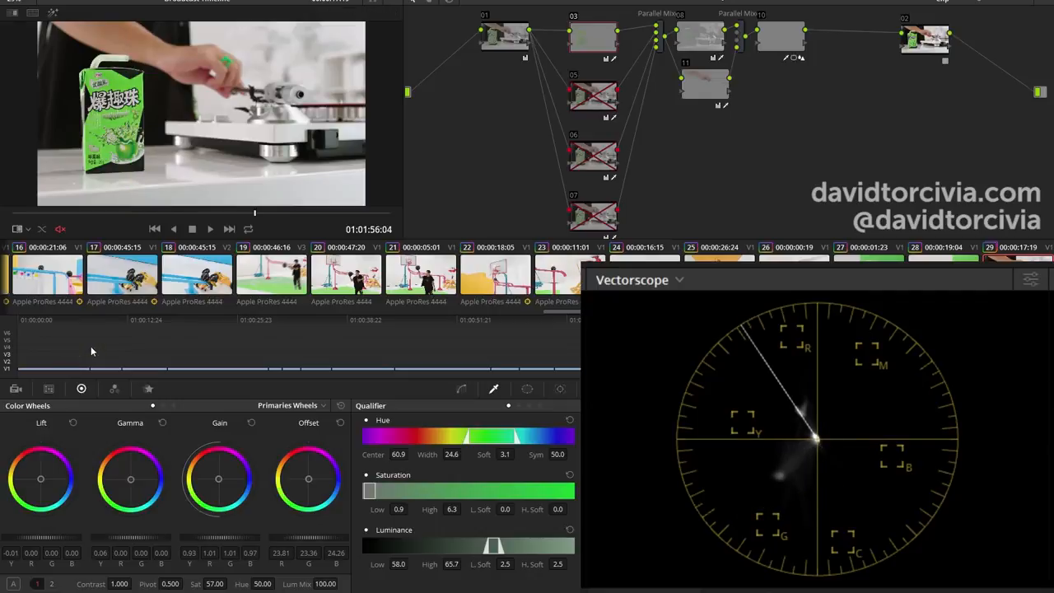
Toggle the reference wipe to compare the corrected carton with the Pantone green swatch.
key(ctrl+w)
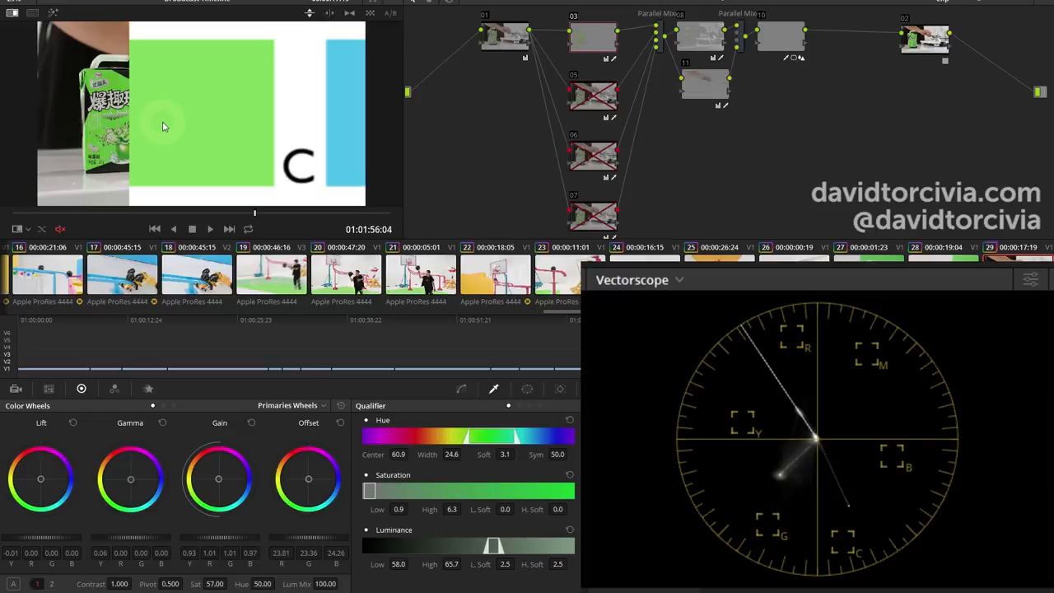
key(ctrl+w)
key(ctrl+w)
Open clip 27 and compare its green wall with node 03 disabled and enabled, with and without the reference wipe.
click(898, 256)
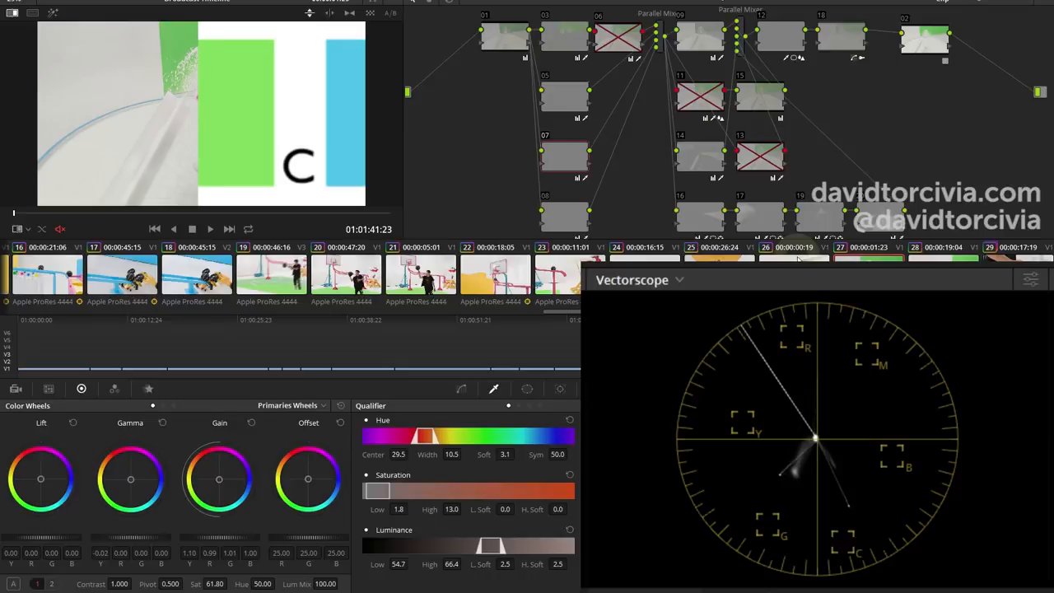
click(576, 37)
key(ctrl+d)
key(ctrl+d)
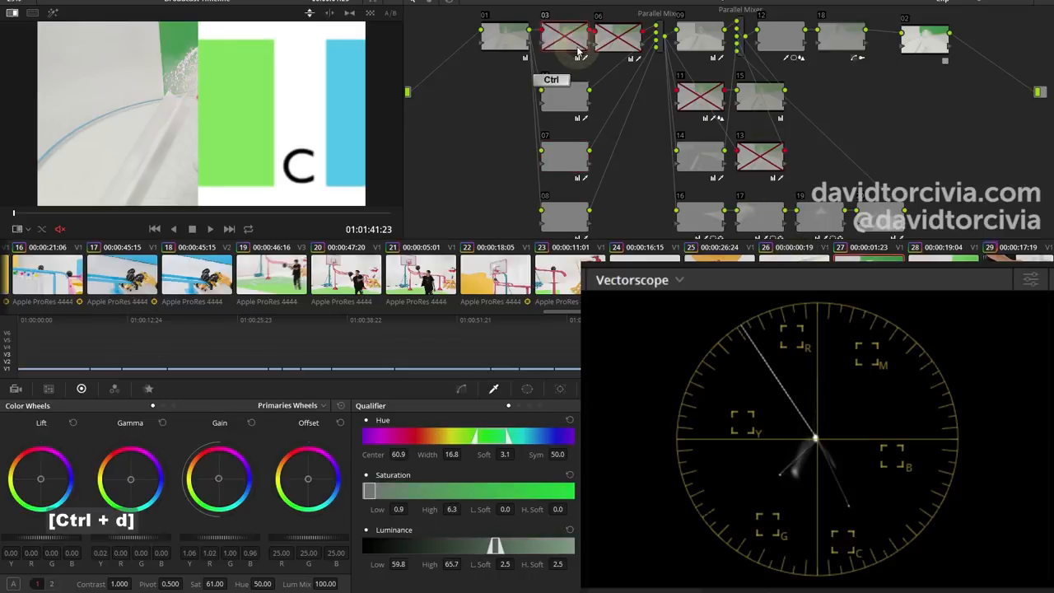
key(ctrl+d)
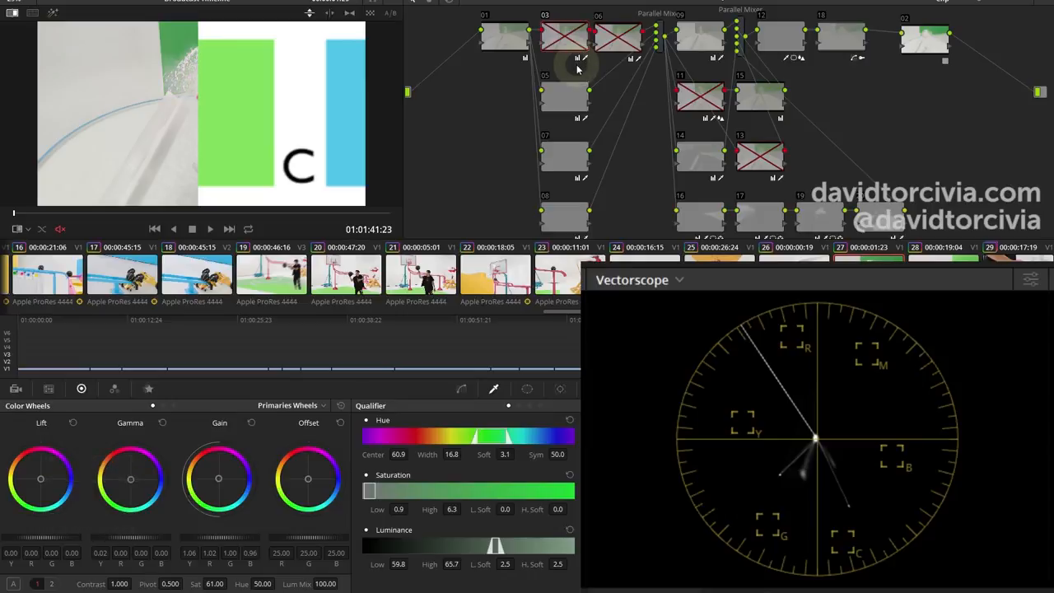
mouse_move(106, 209)
mouse_down()
mouse_move(299, 196)
mouse_move(114, 202)
mouse_up()
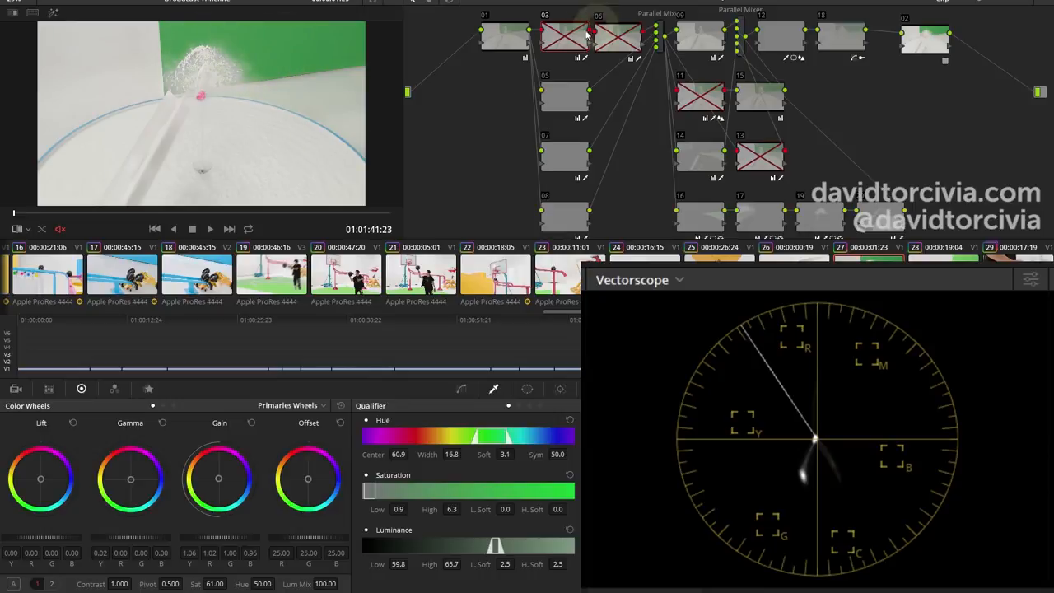
key(ctrl+d)
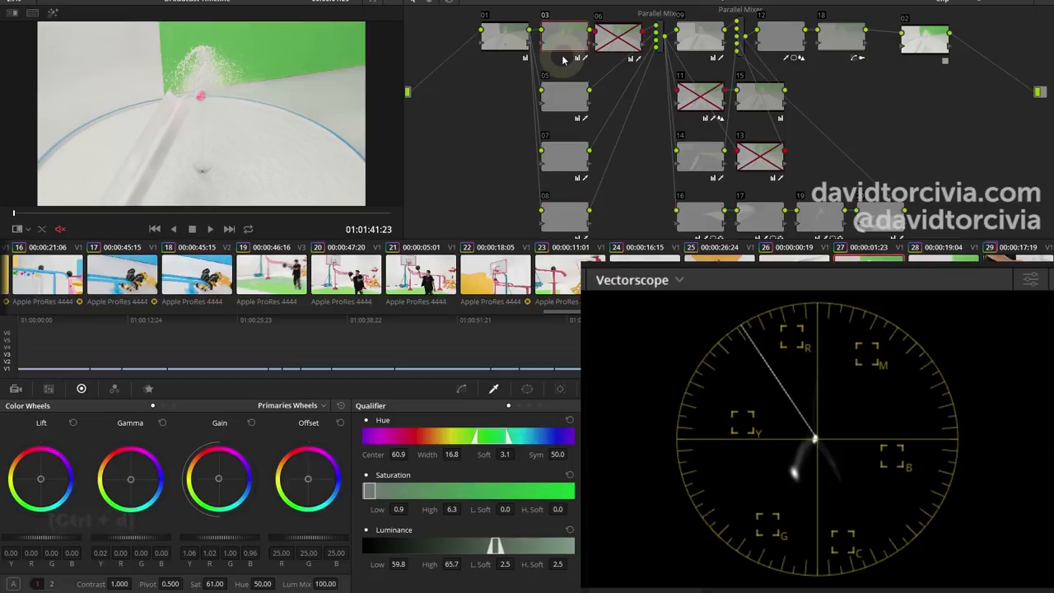
Match clip 27's green wall to the reference swatch by setting node 03's Offset to 23.89 red, 25.53 green, 18.12 blue.
key(ctrl+w)
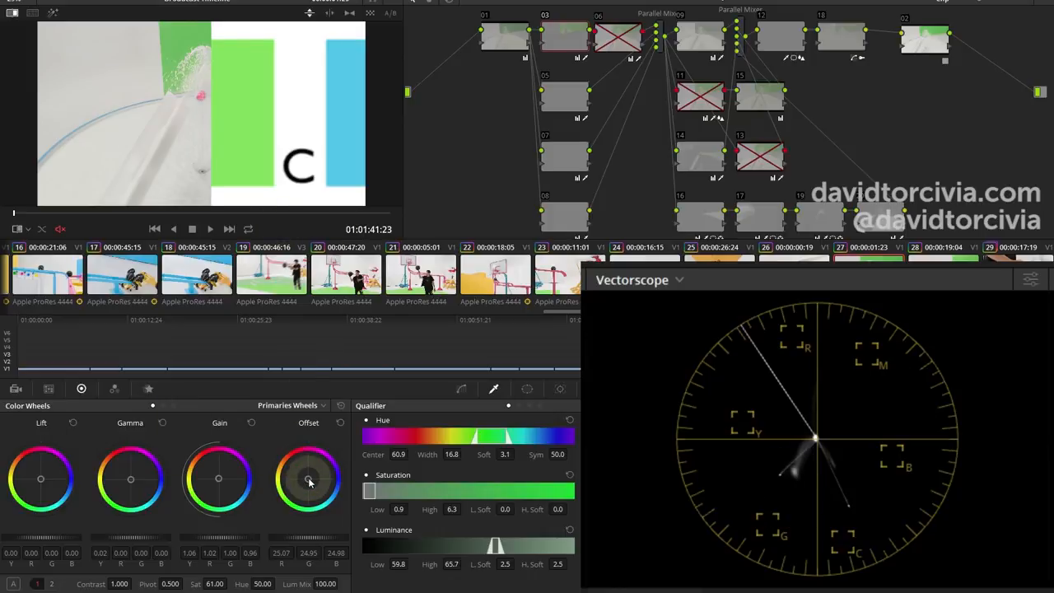
drag(301, 478, 279, 486)
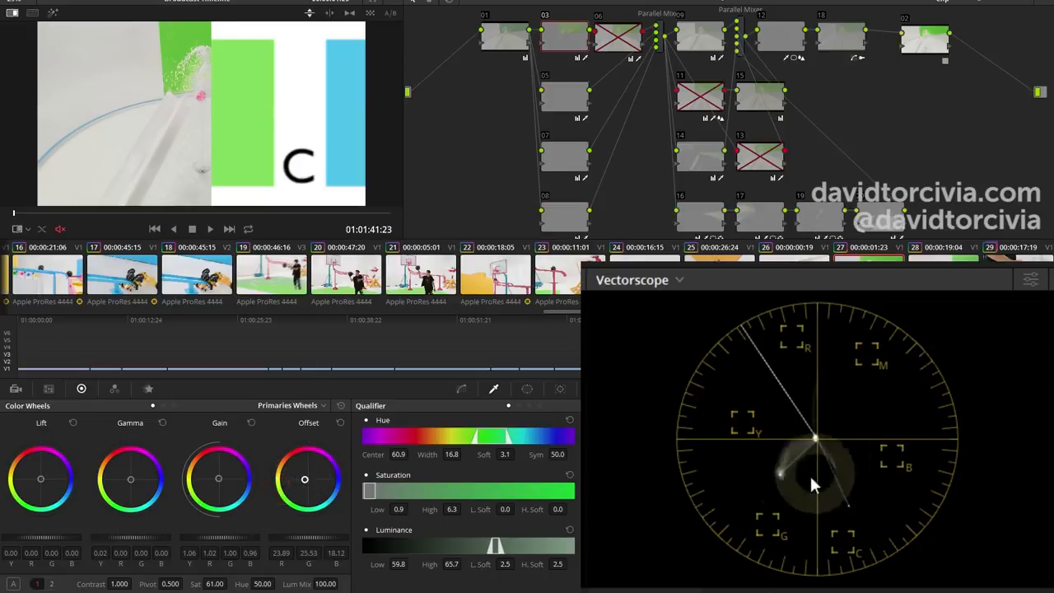
drag(139, 135, 179, 85)
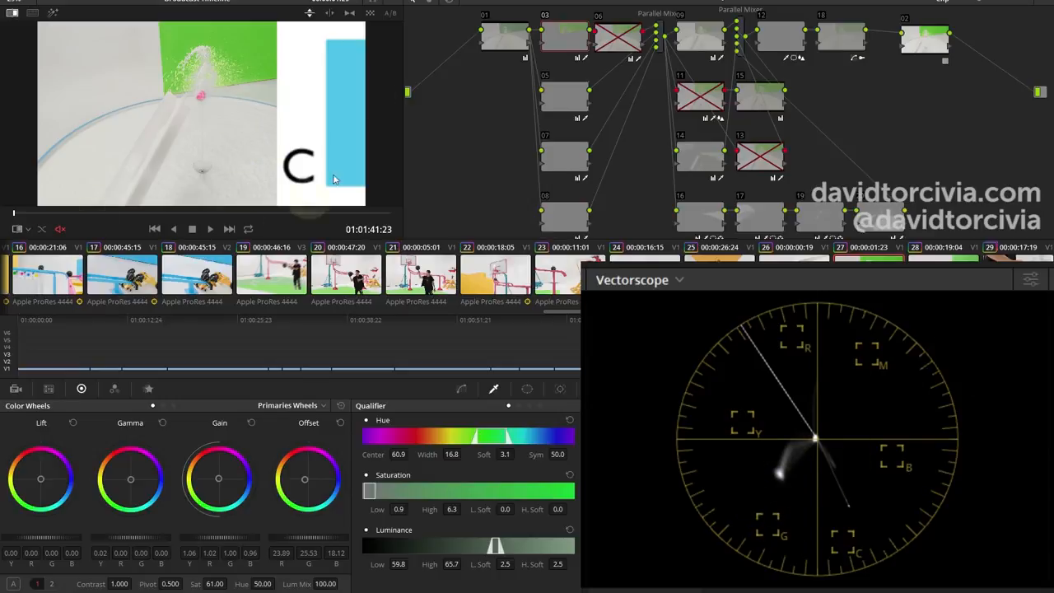
Set node 03's saturation to 48.60 on clip 27 and compare the green wall with the reference wipe shown and hidden.
key(ctrl+w)
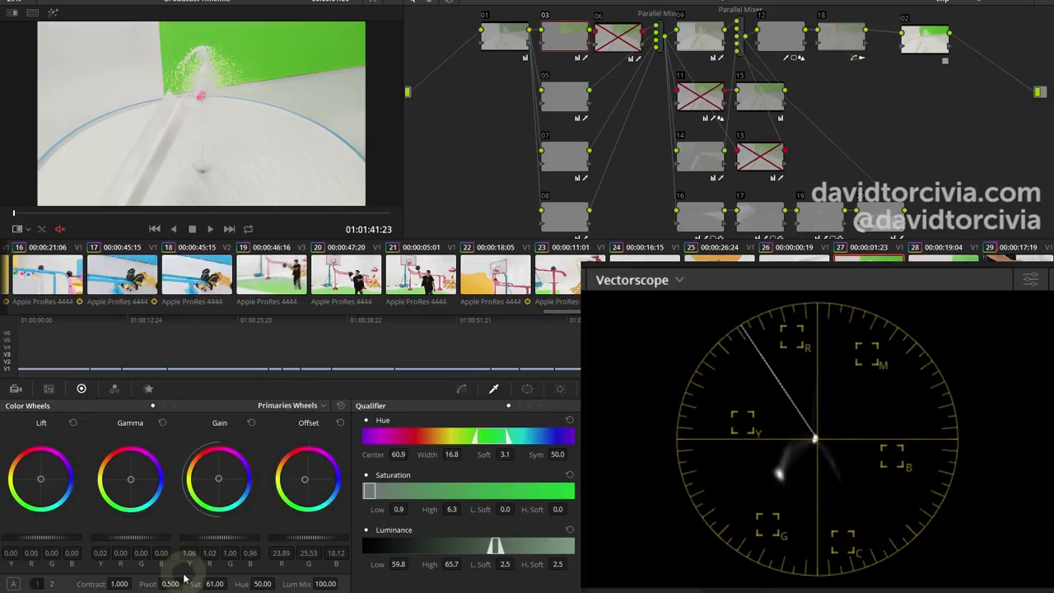
mouse_move(195, 584)
mouse_down()
mouse_move(214, 583)
mouse_move(182, 583)
mouse_up()
key(ctrl+w)
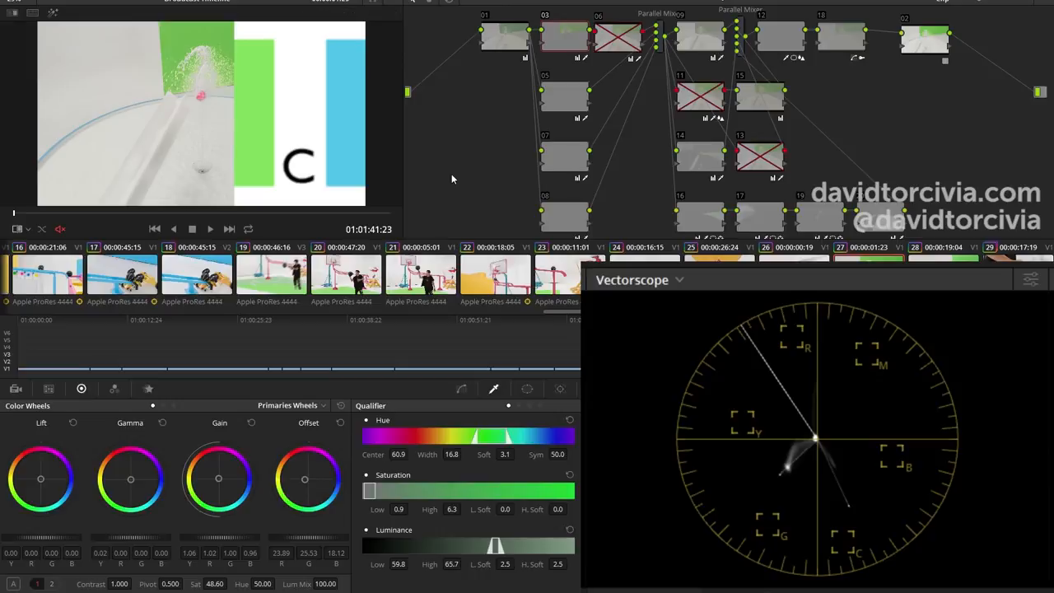
key(ctrl+w)
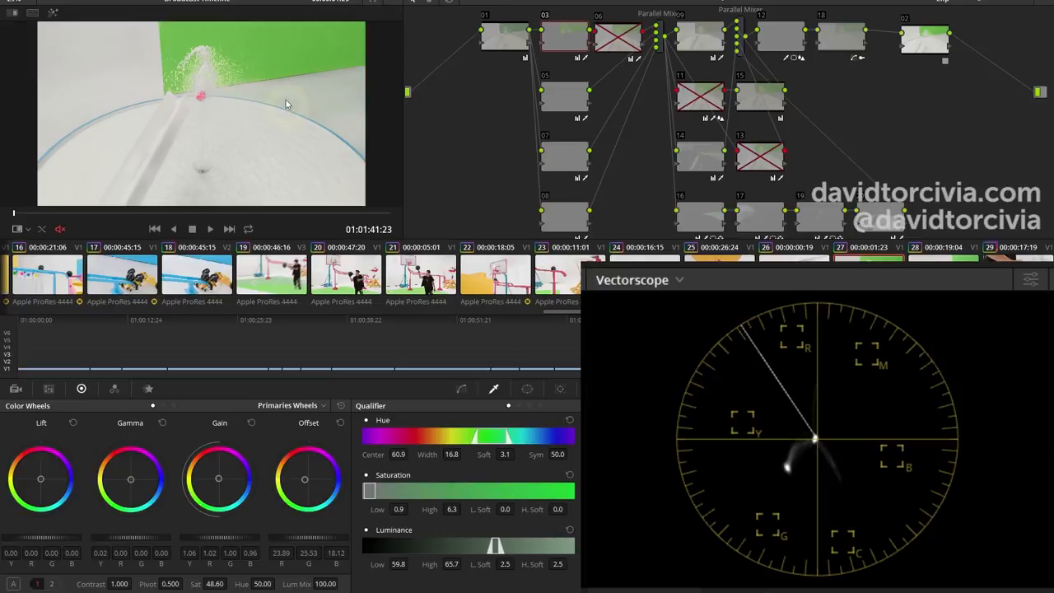
click(713, 52)
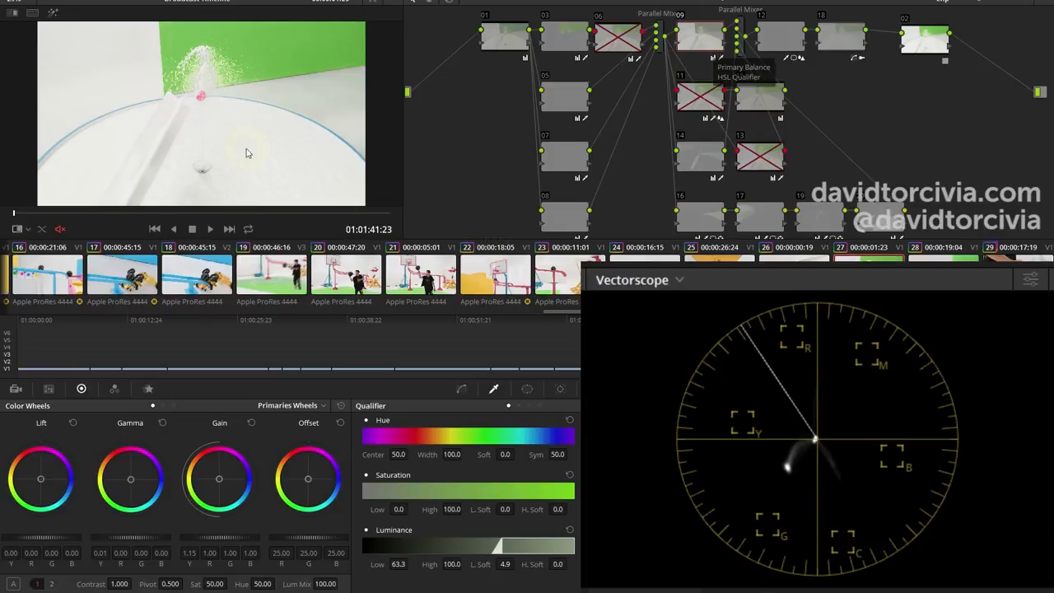
Open clip 22 and compare its yellow wall to the reference swatch with node 08 disabled and enabled.
click(491, 278)
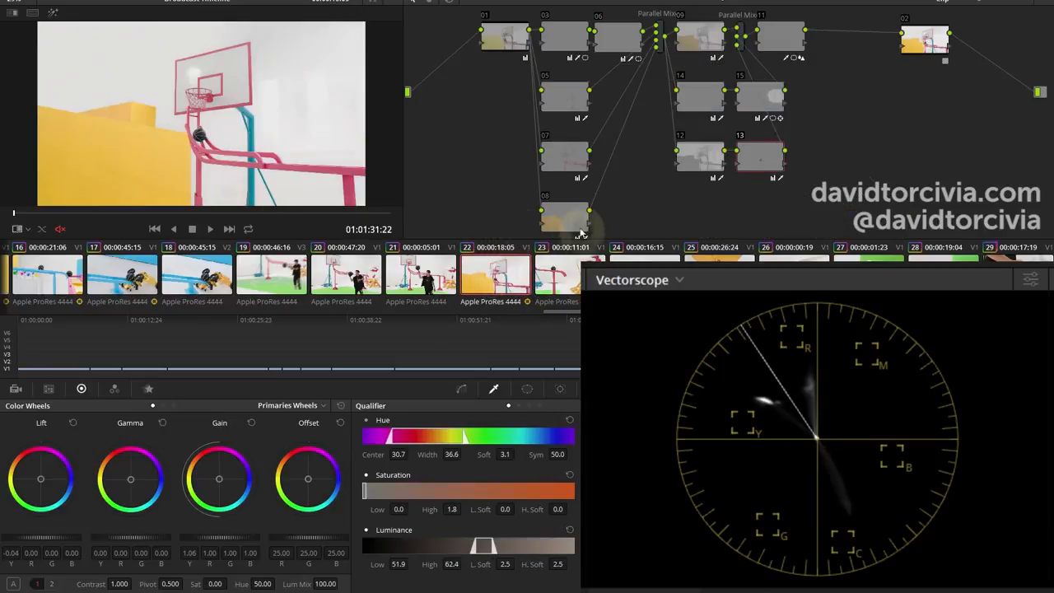
click(567, 217)
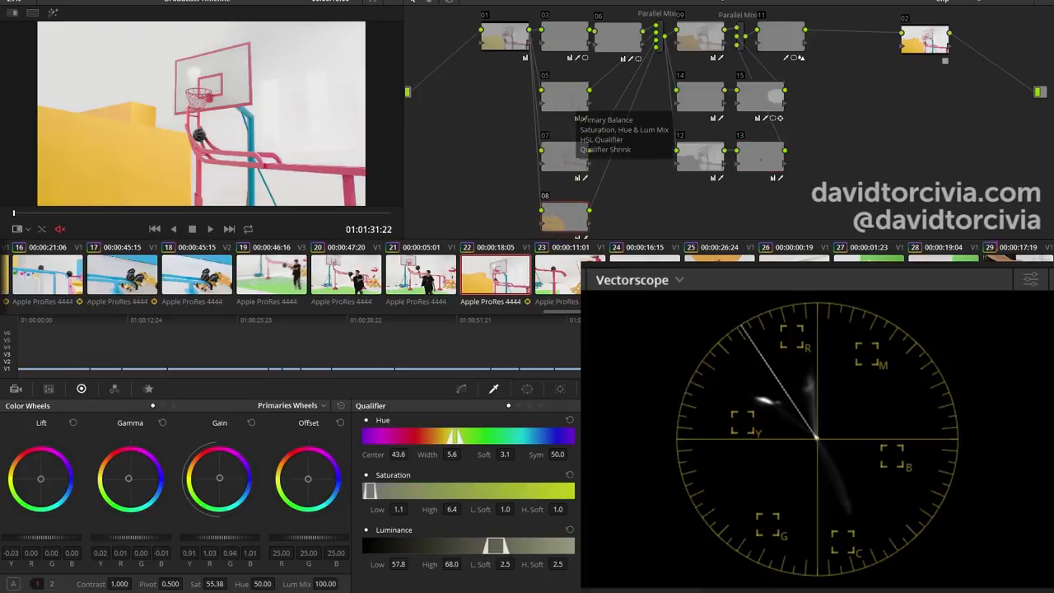
key(ctrl+w)
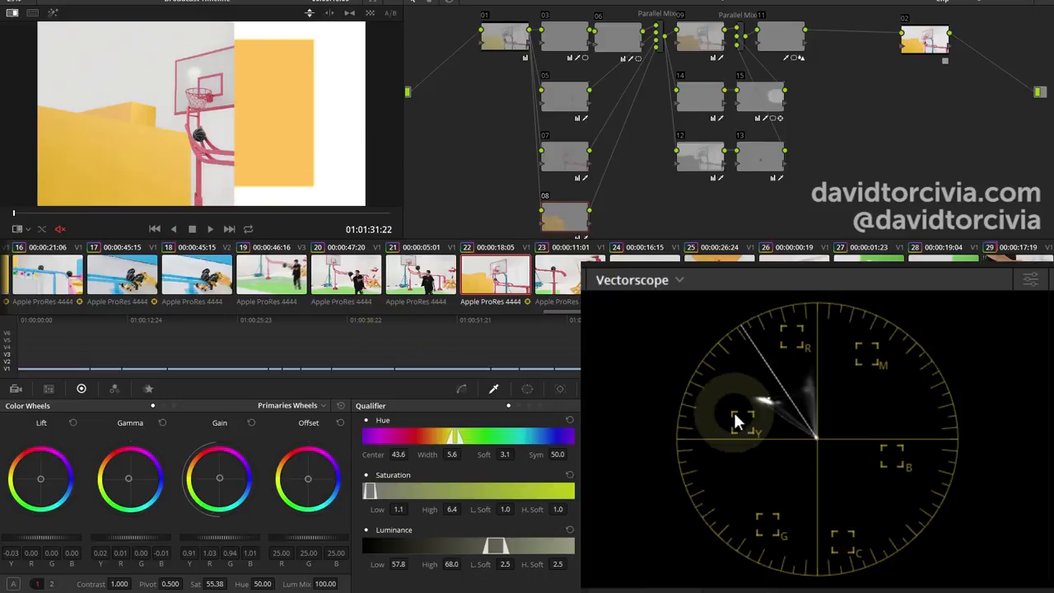
key(ctrl+d)
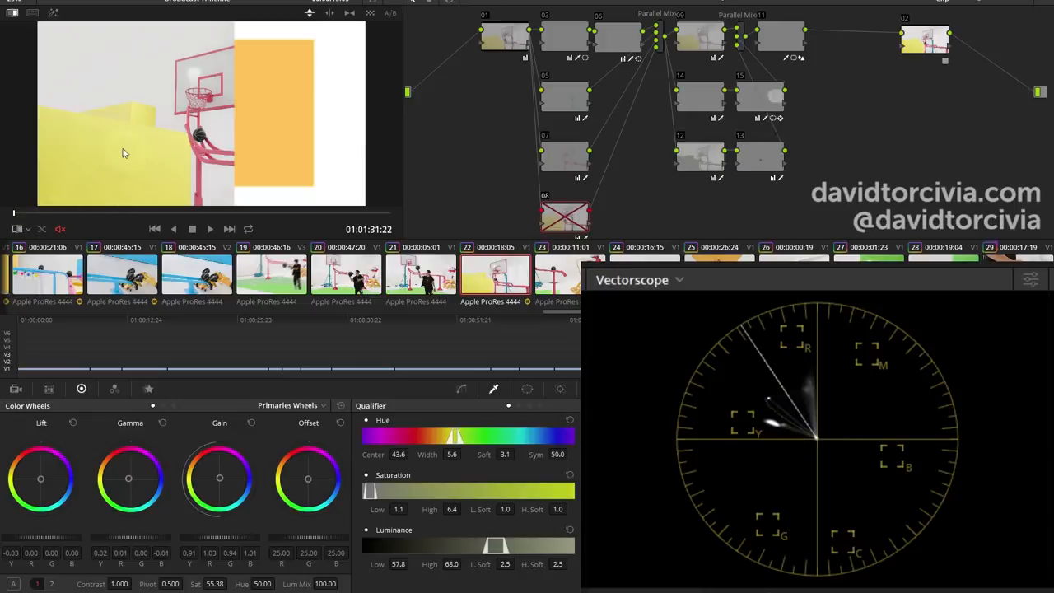
key(ctrl+d)
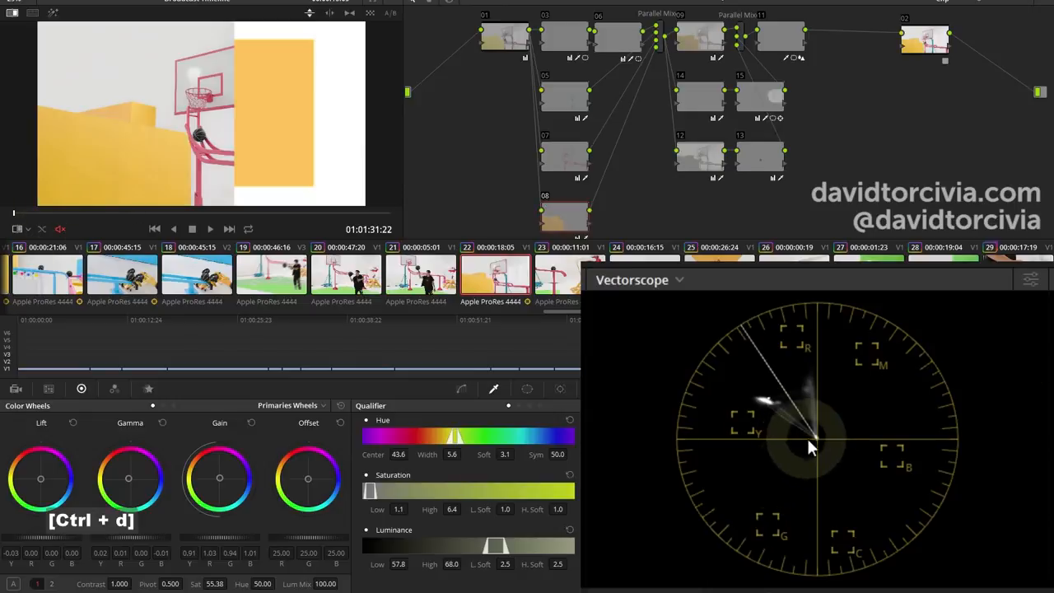
key(ctrl+d)
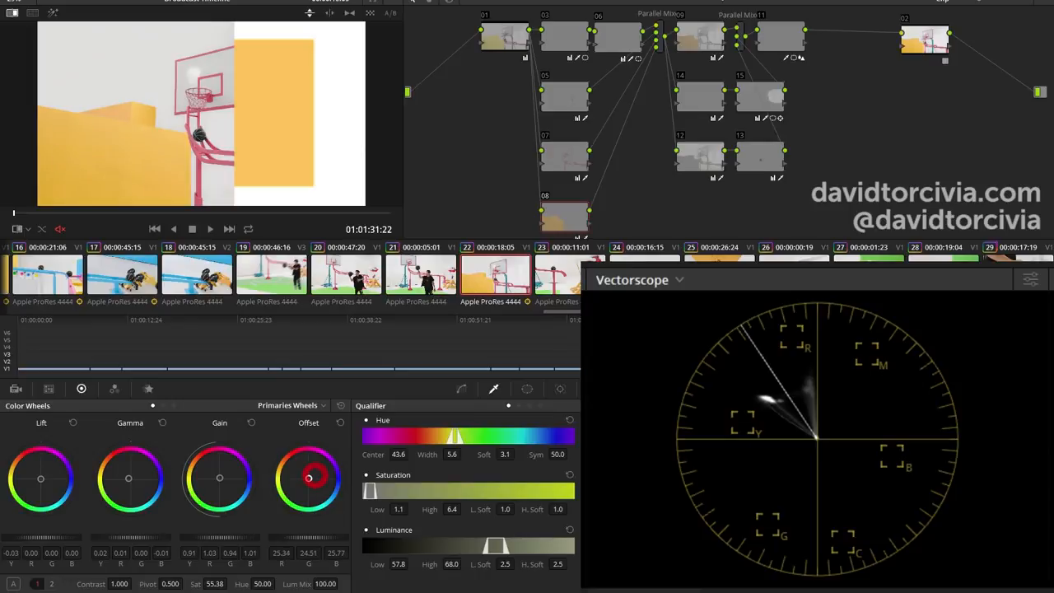
Try shifting node 08's Offset to 25.31 red, 24.50 green, 25.63 blue, undo it, and toggle the node to recheck the wall.
click(449, 387)
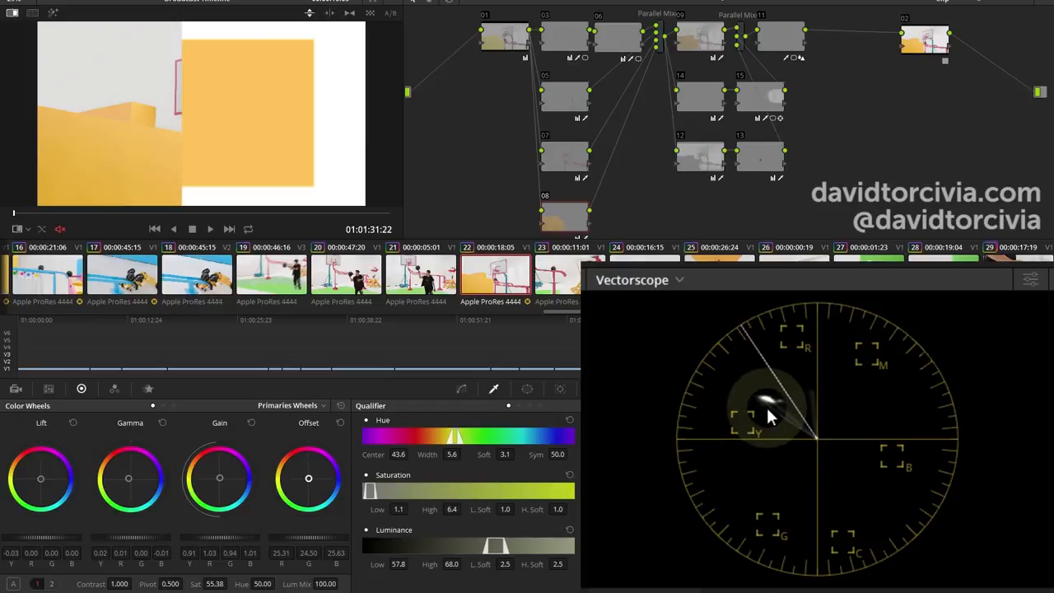
key(ctrl+z)
key(ctrl+z)
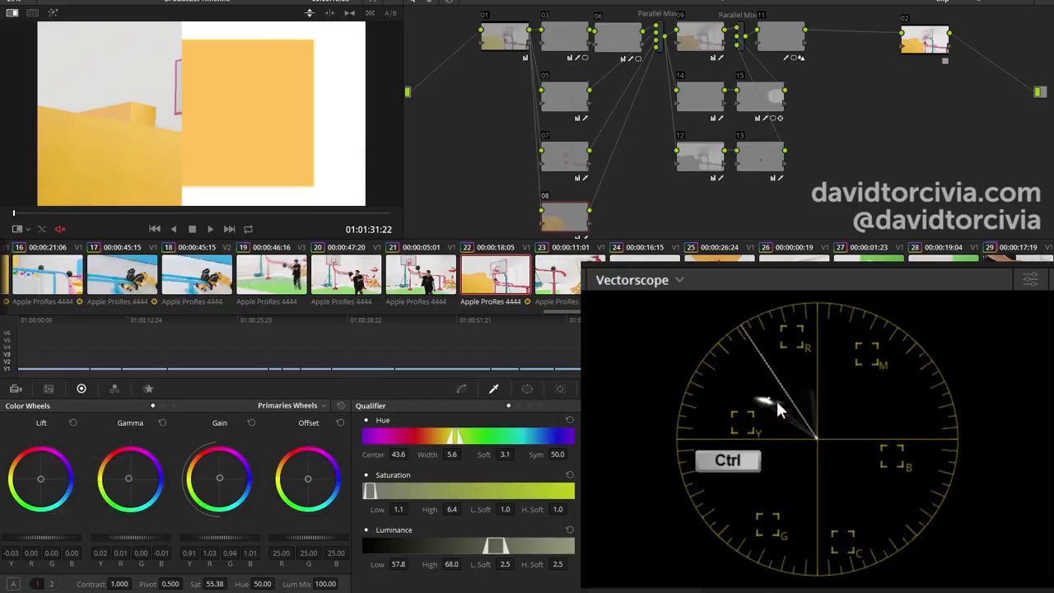
key(ctrl+d)
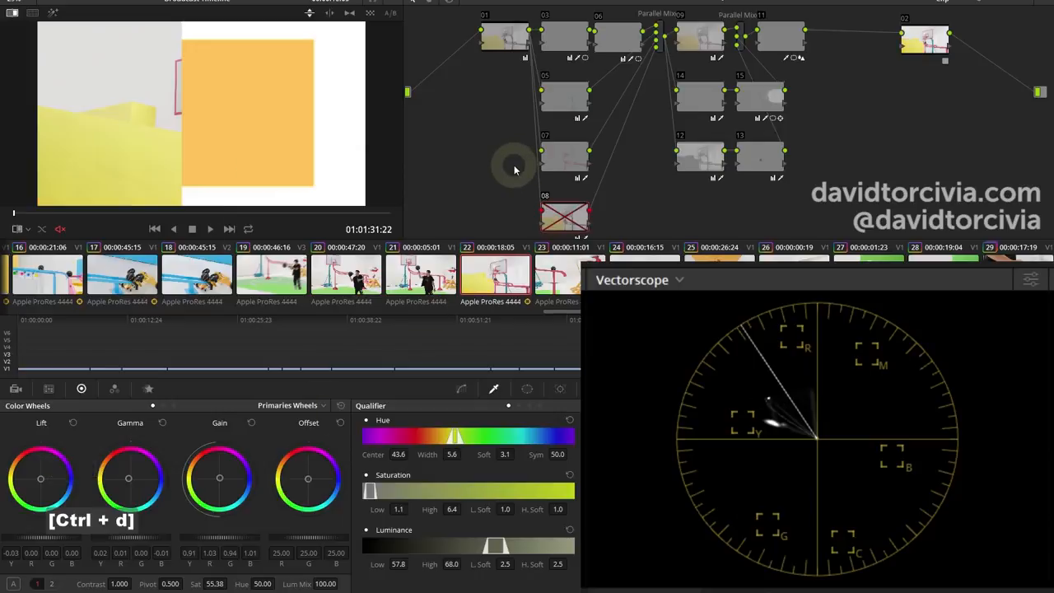
key(ctrl+d)
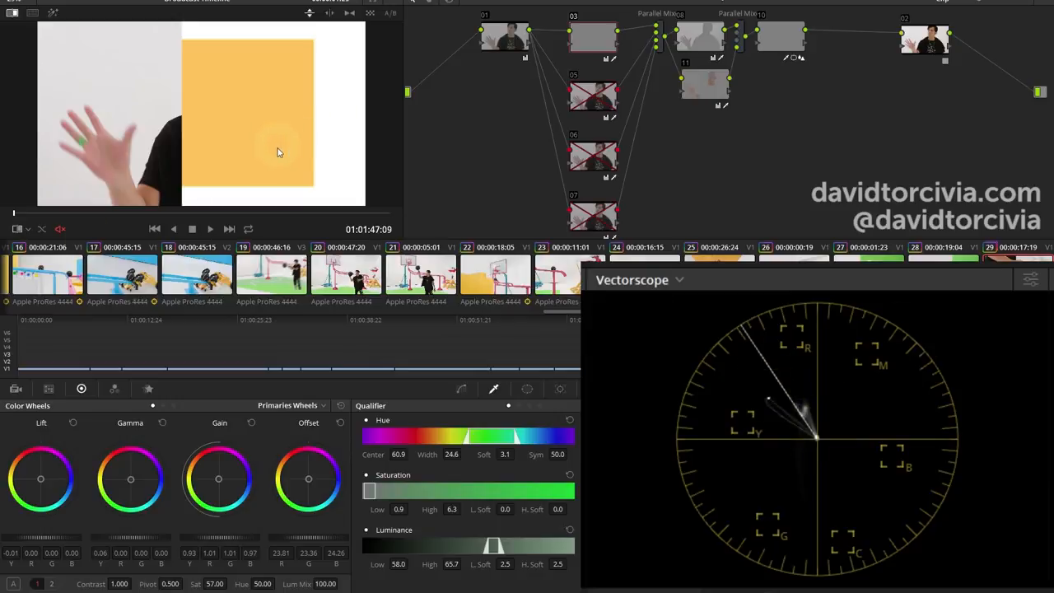
View clip 29 without the reference wipe and check the Show Skin Tone Indicator option in the vectorscope settings.
key(ctrl+w)
click(772, 353)
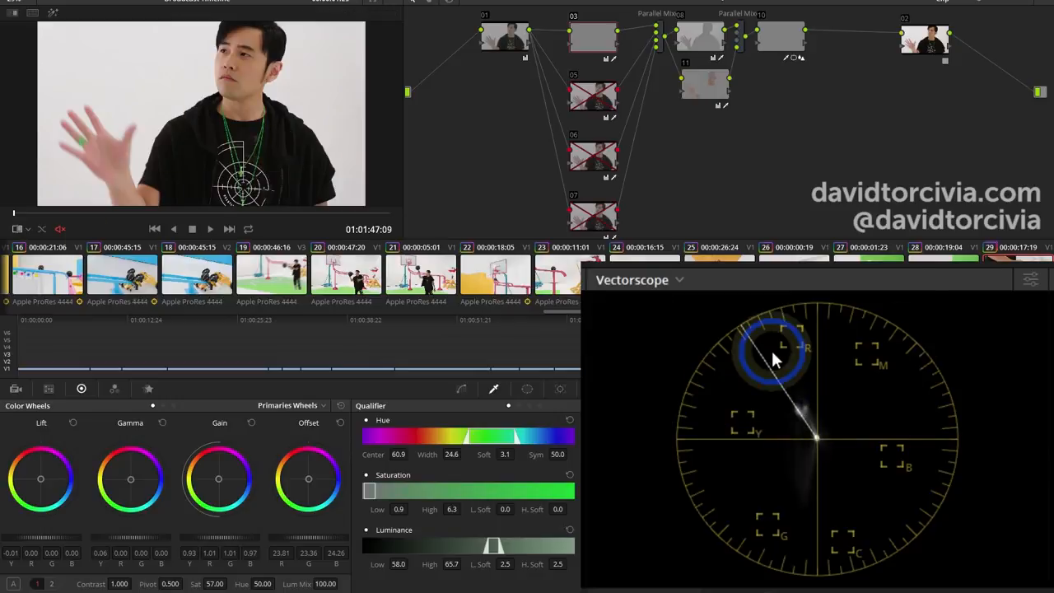
click(1030, 281)
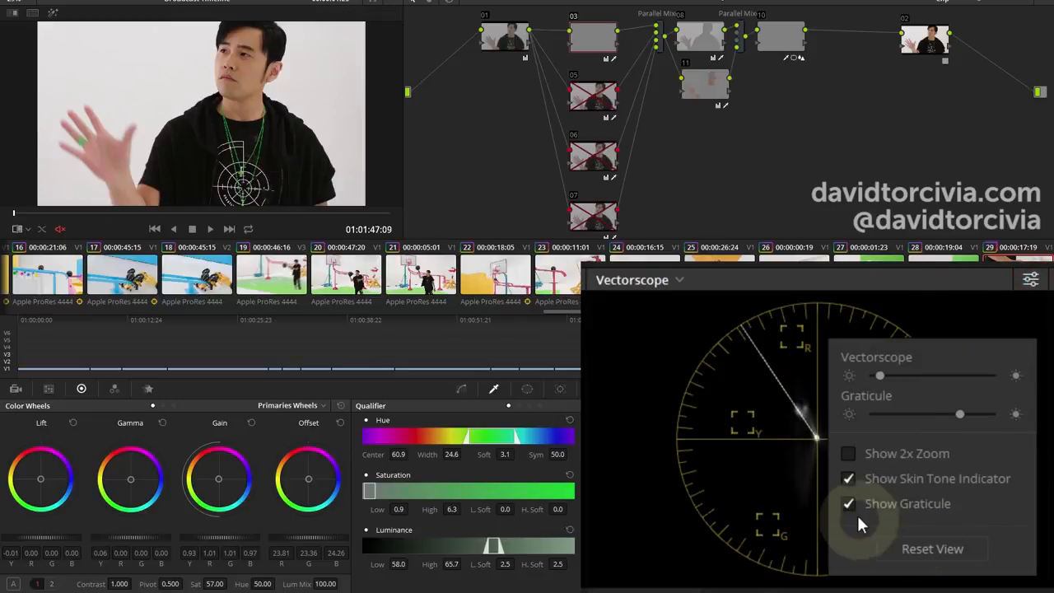
click(851, 482)
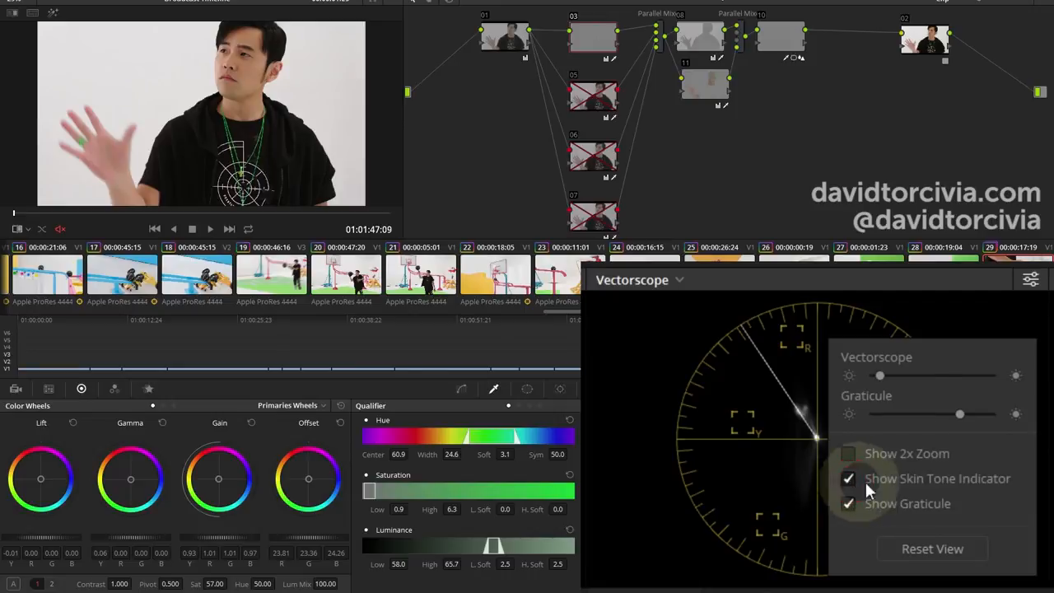
Brighten the vectorscope trace slightly, dim its graticule a little, and enable Show 2x Zoom.
mouse_move(881, 376)
mouse_down()
mouse_move(907, 379)
mouse_move(885, 376)
mouse_up()
mouse_move(961, 414)
mouse_down()
mouse_move(890, 414)
mouse_move(951, 413)
mouse_up()
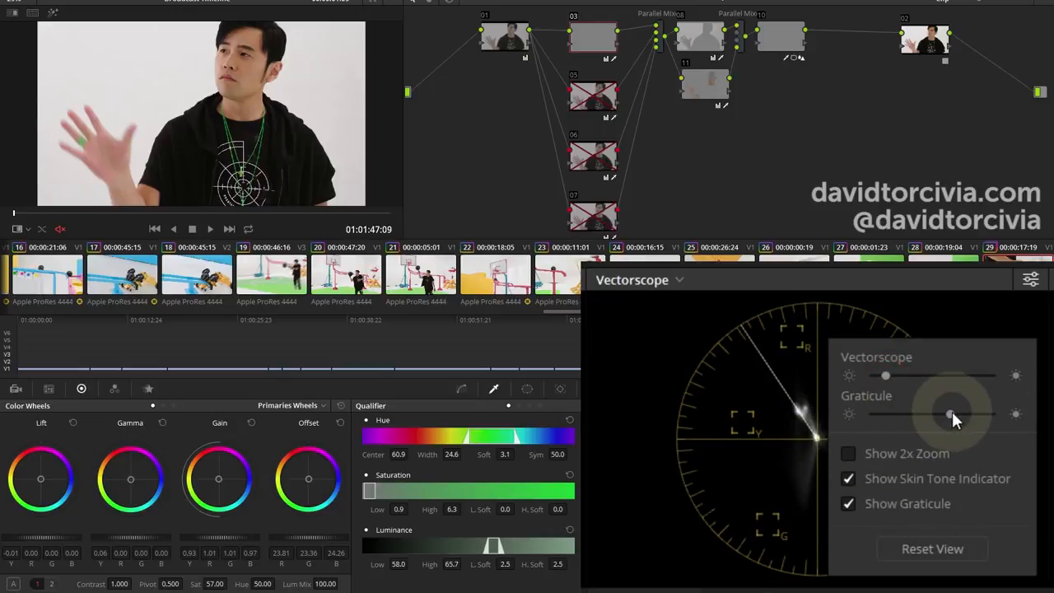
click(849, 459)
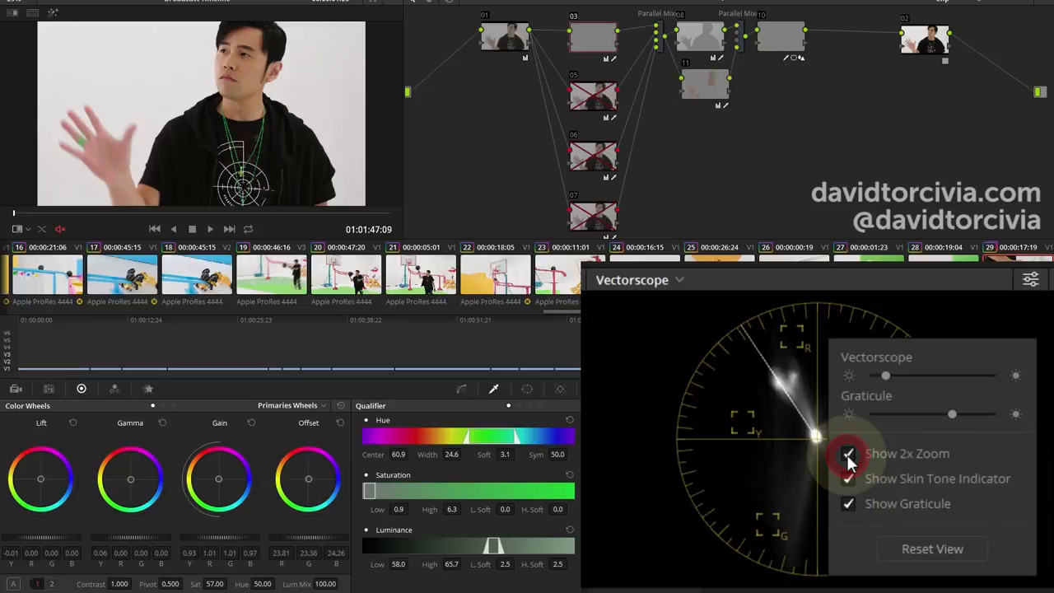
click(849, 460)
click(848, 460)
click(849, 460)
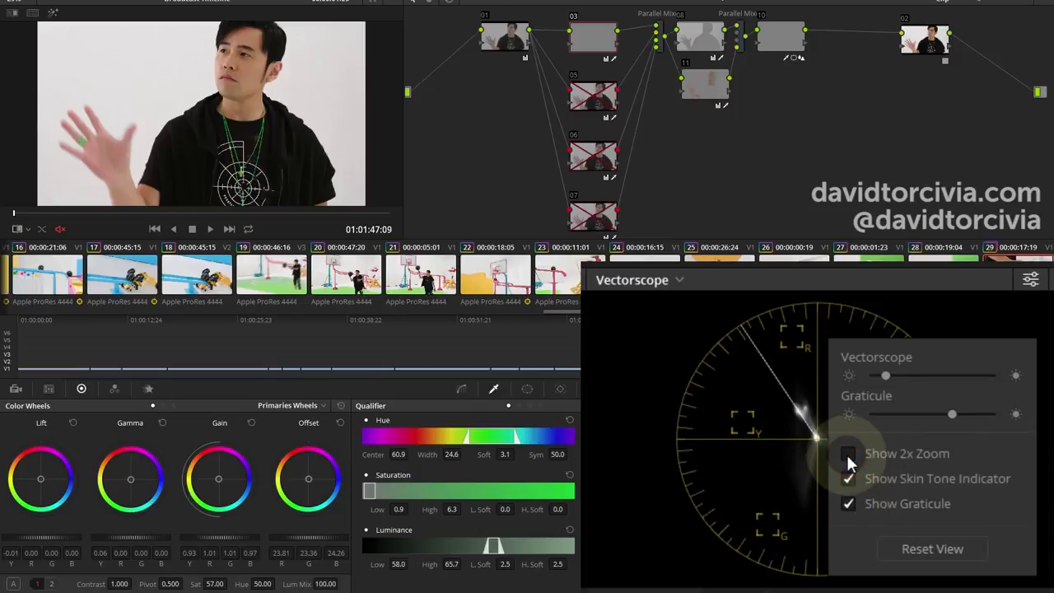
click(849, 458)
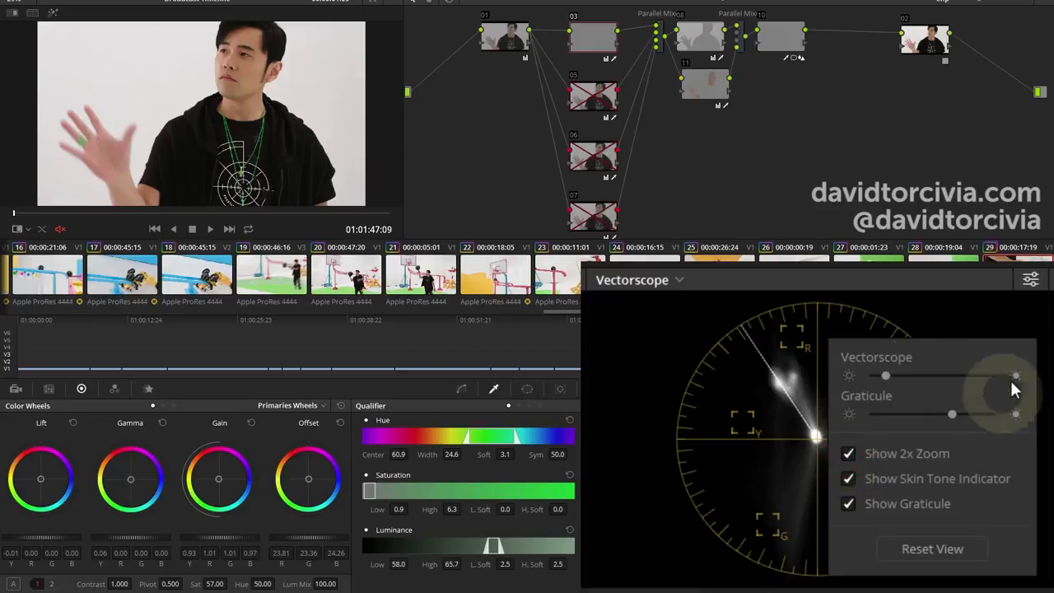
click(901, 375)
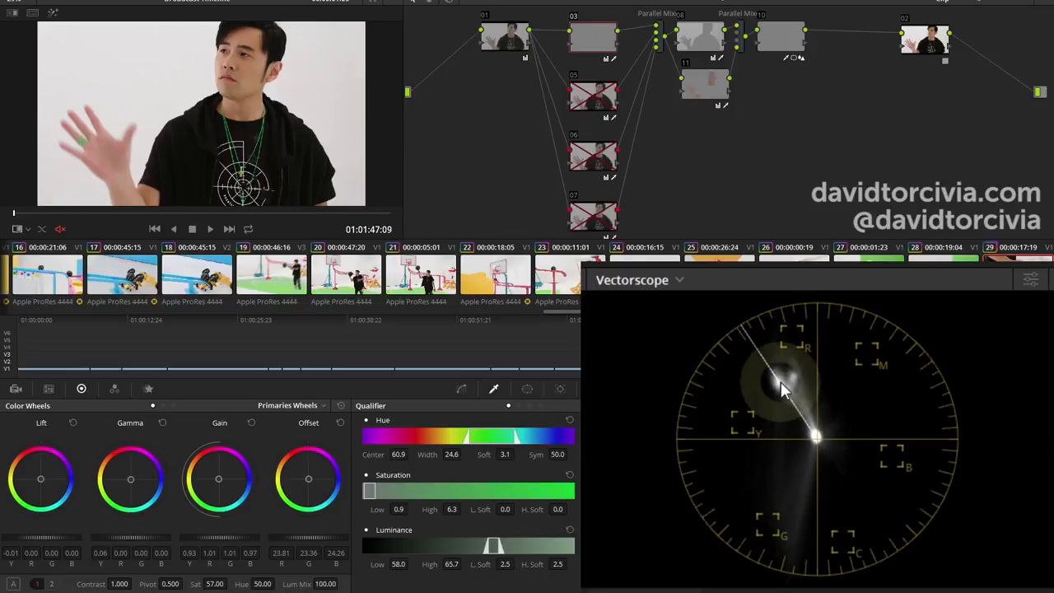
Compare clip 29's skin tones against the skin tone indicator with node 11 disabled and enabled.
click(705, 84)
key(ctrl+d)
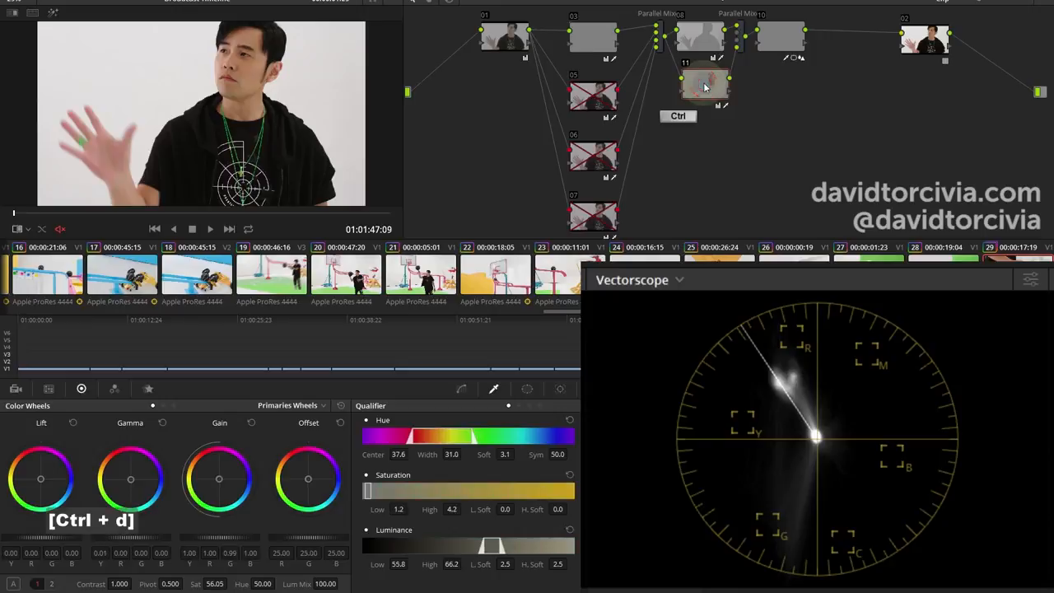
key(ctrl+d)
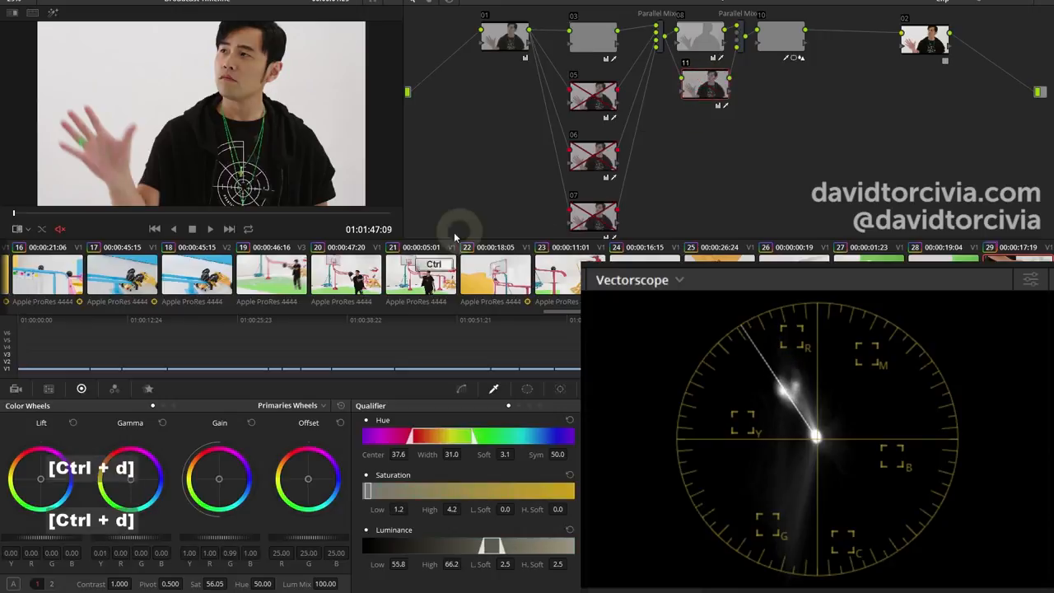
Open clip 20 and toggle its skin tone node 14 repeatedly to compare the skin on the vectorscope.
click(346, 274)
click(710, 99)
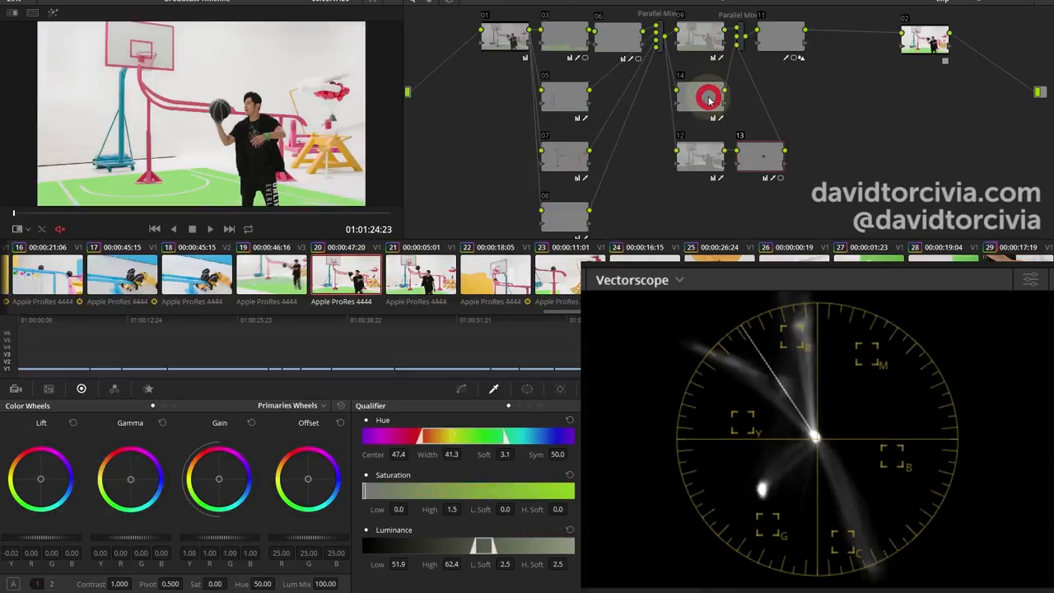
key(ctrl+d)
key(ctrl+d)
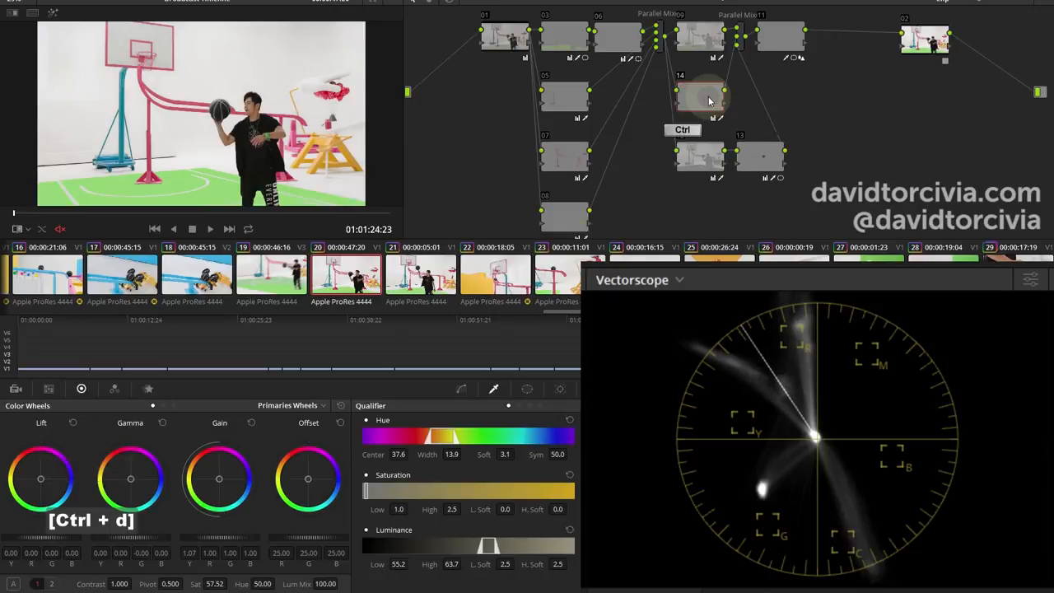
key(ctrl+d)
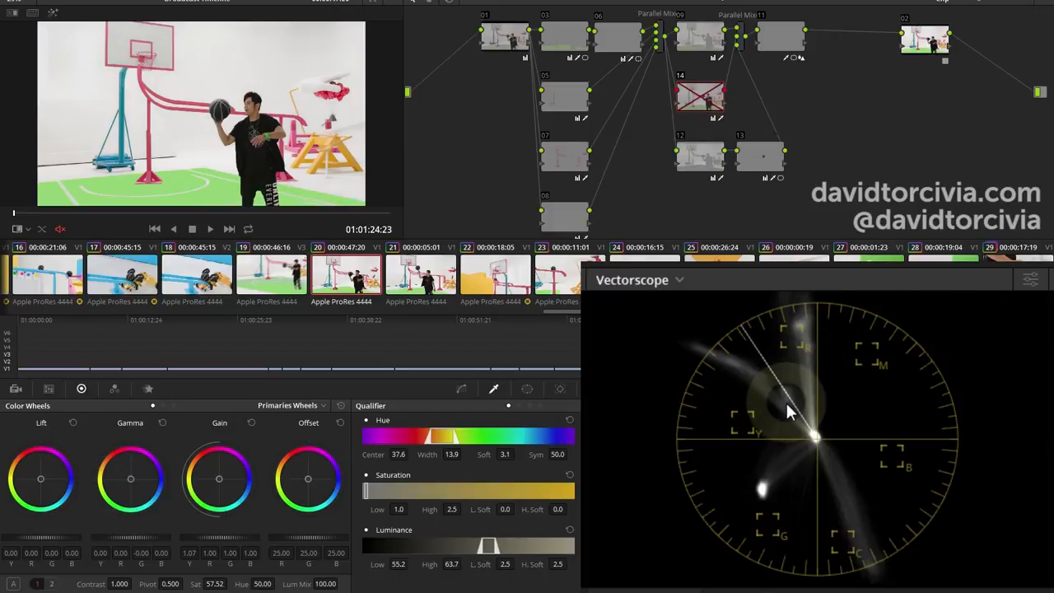
key(ctrl+d)
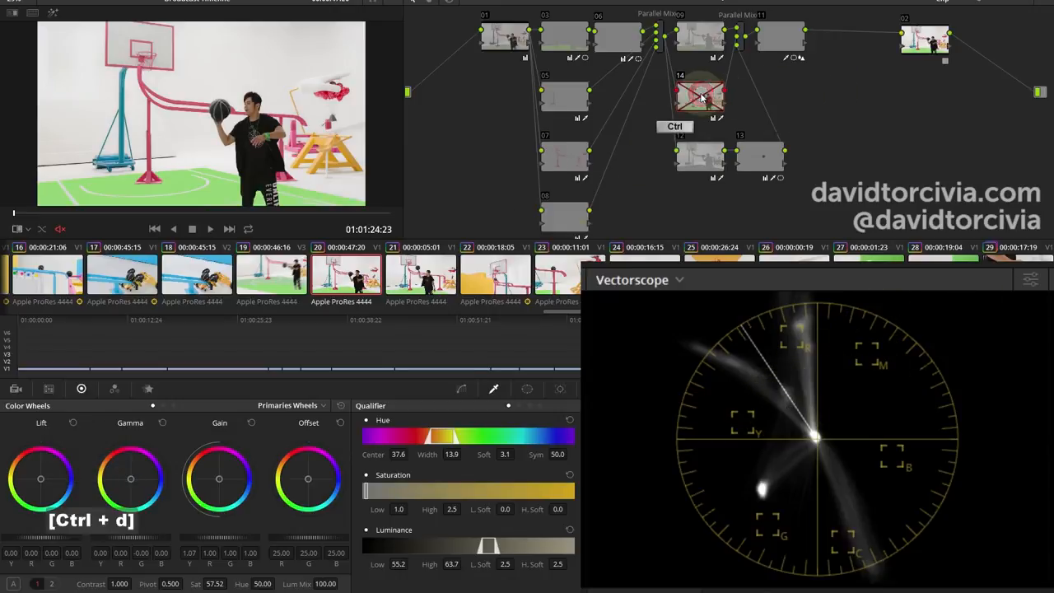
key(ctrl+d)
key(ctrl+d)
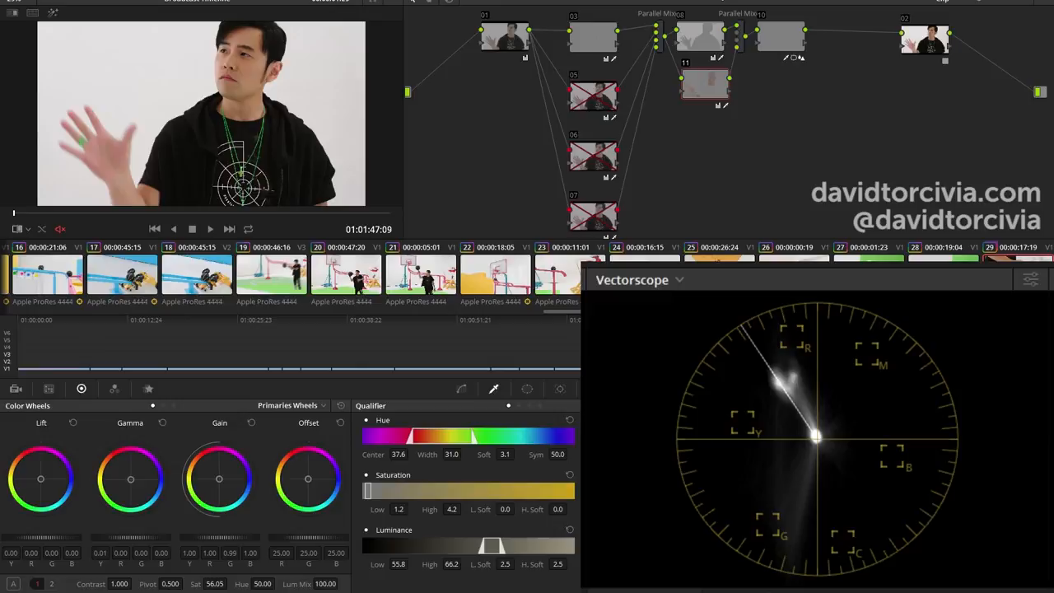
Open clip 21 and compare its skin tones with node 14 disabled and enabled.
click(393, 282)
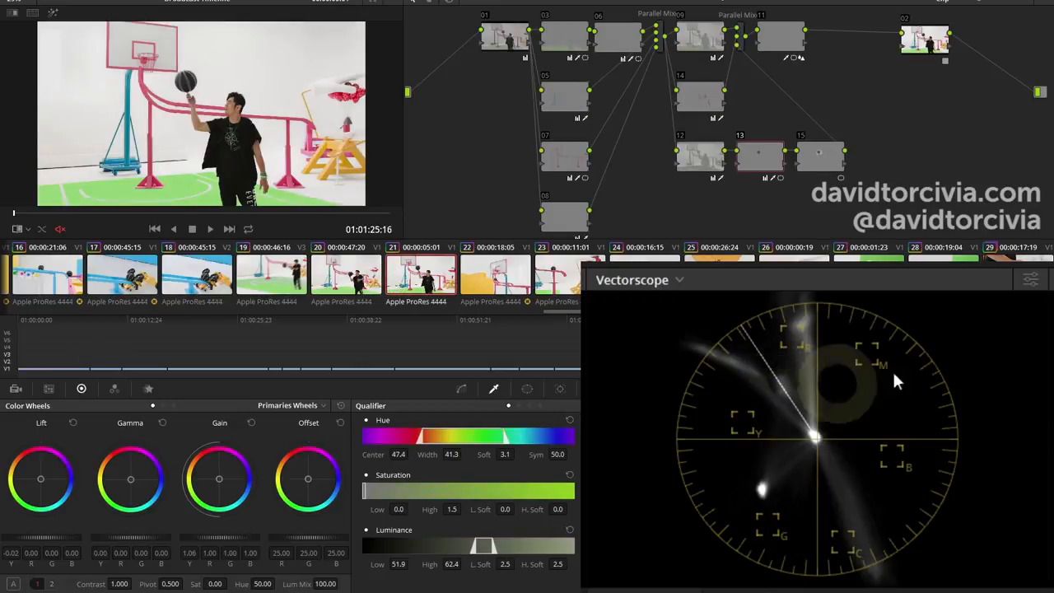
ctrl+click(707, 109)
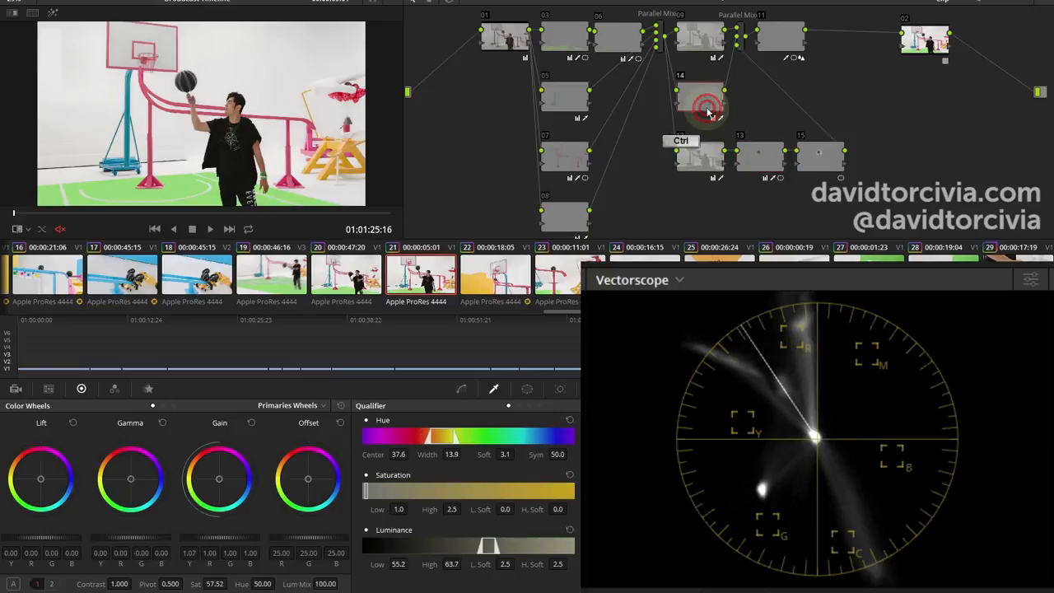
key(ctrl+d)
key(ctrl+d)
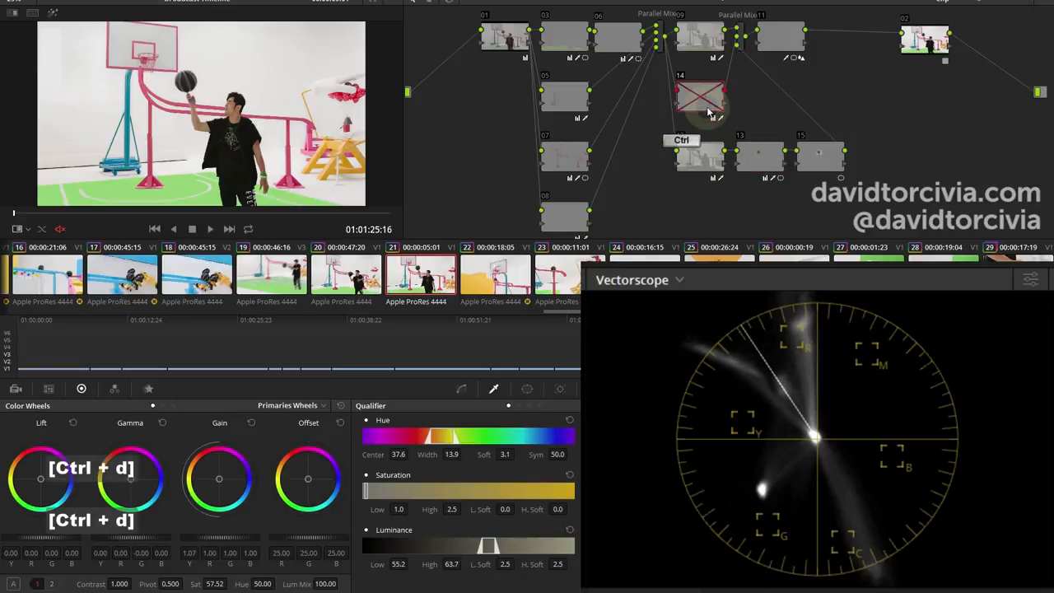
key(ctrl+d)
Show and hide the reference wipe on clip 21 to compare the shot with the yellow swatch.
scroll(308, 278, up, 5)
scroll(463, 263, down, 5)
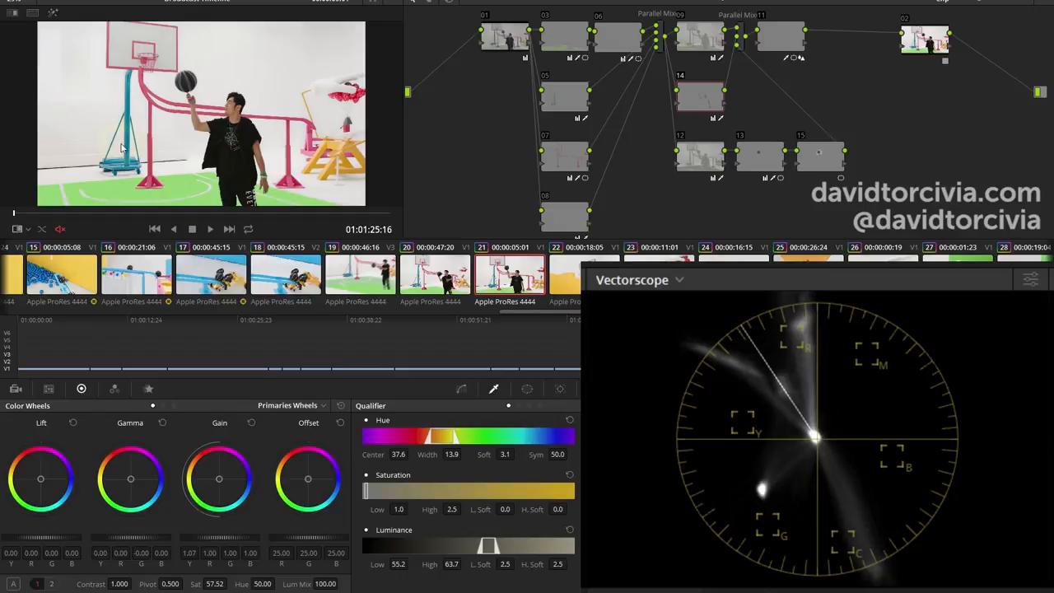
key(ctrl+w)
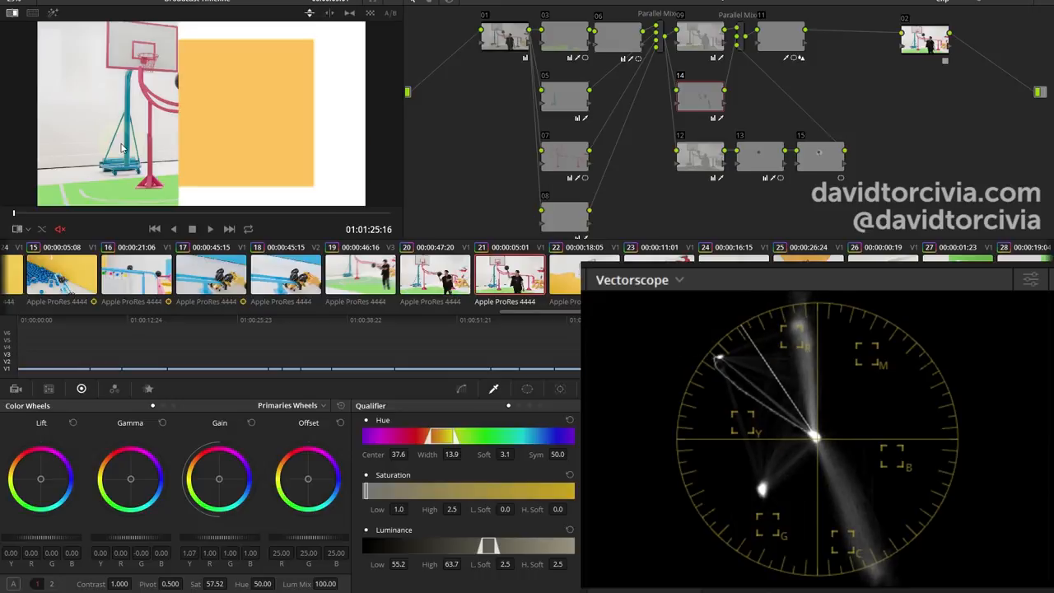
key(ctrl+w)
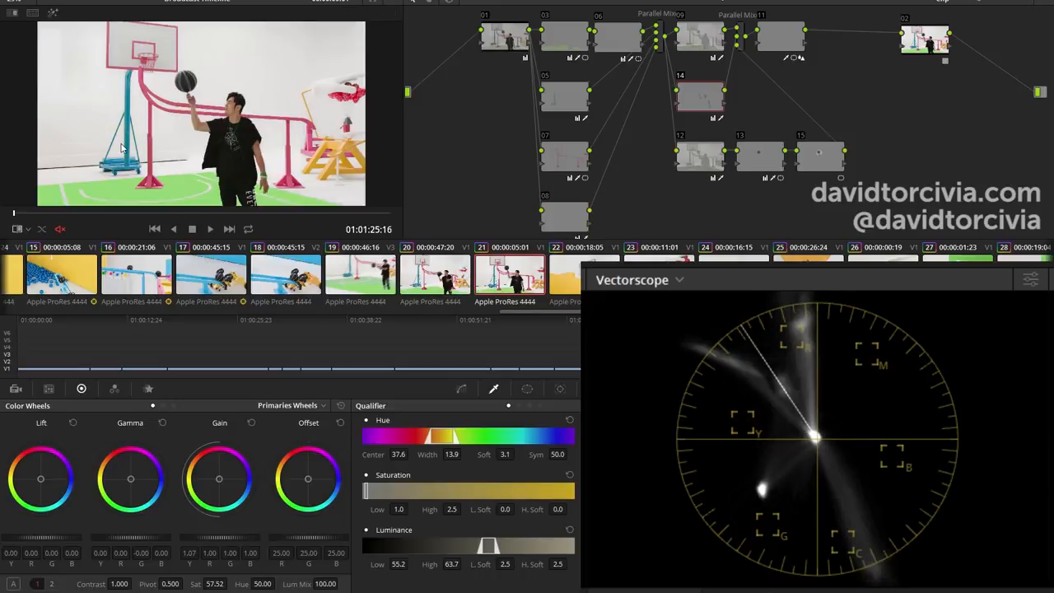